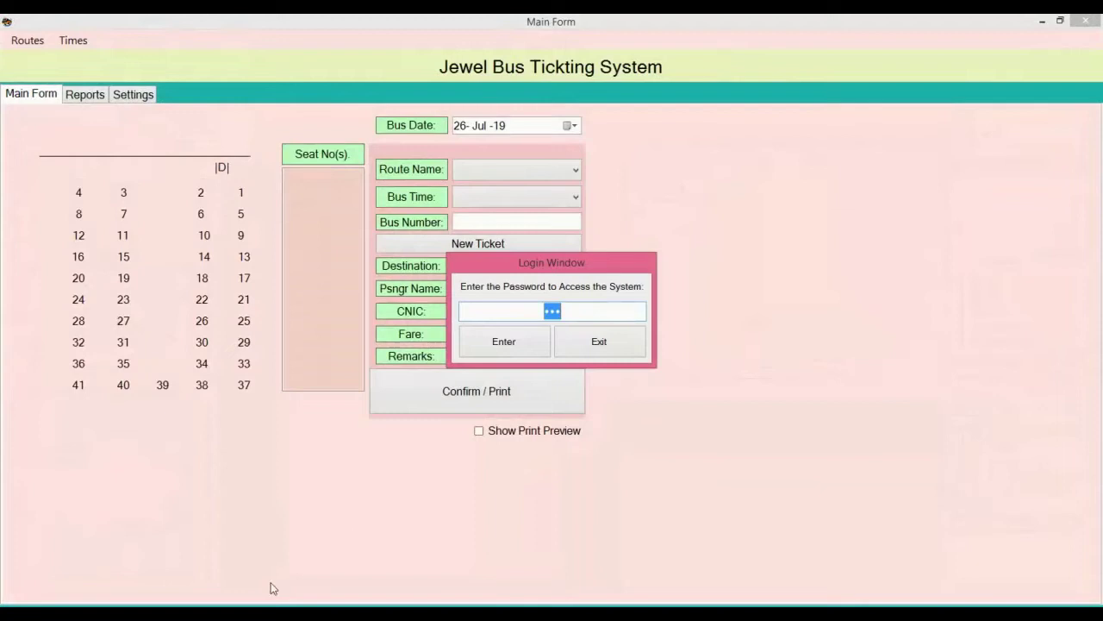
Step: Log in to the ticketing system with the access password
left_click(522, 341)
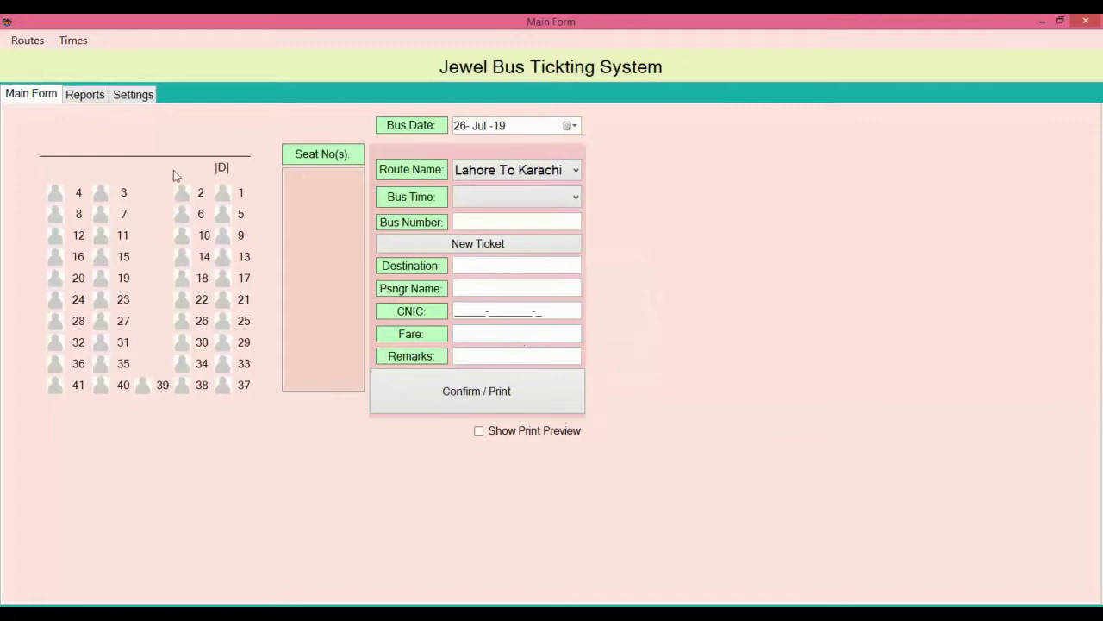
Step: In Settings, choose the bus drawing as the company logo, then go back to the Main Form
left_click(133, 94)
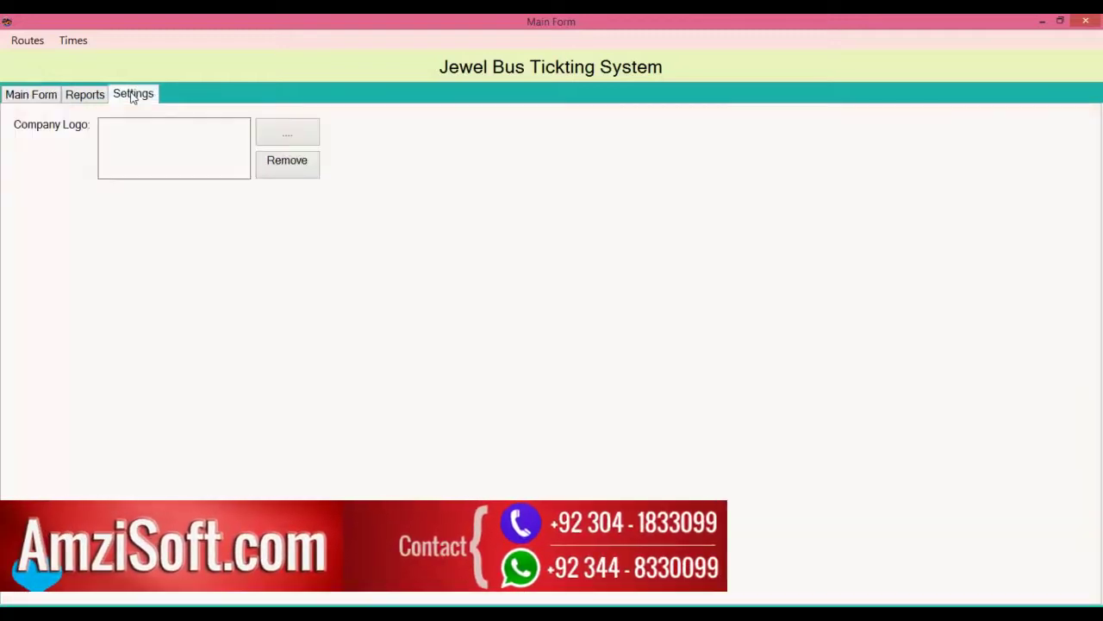
left_click(282, 138)
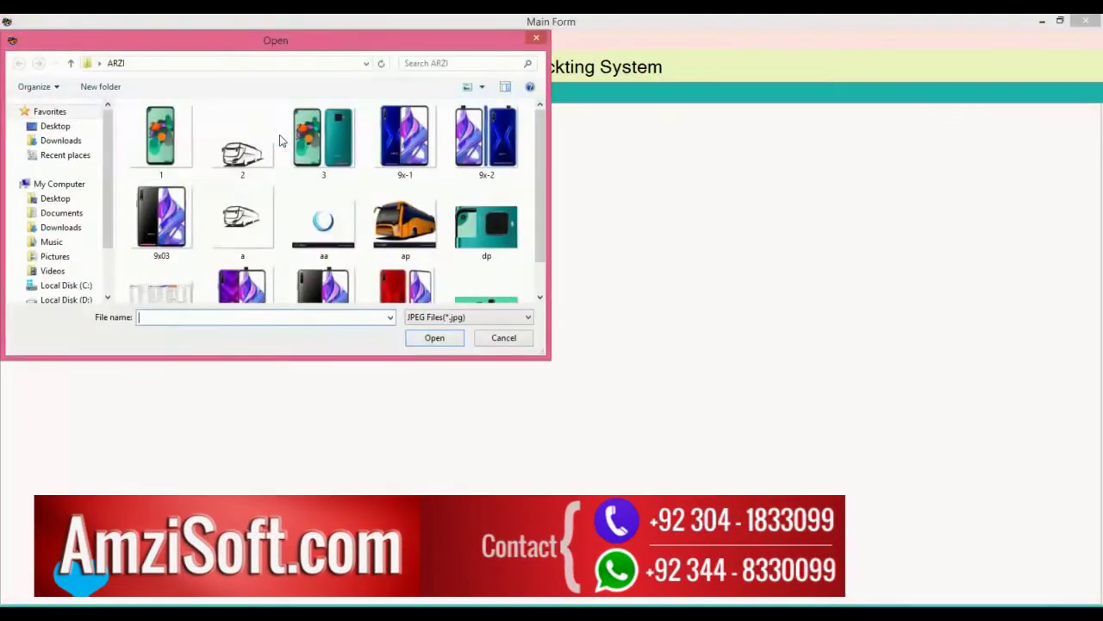
double_click(260, 155)
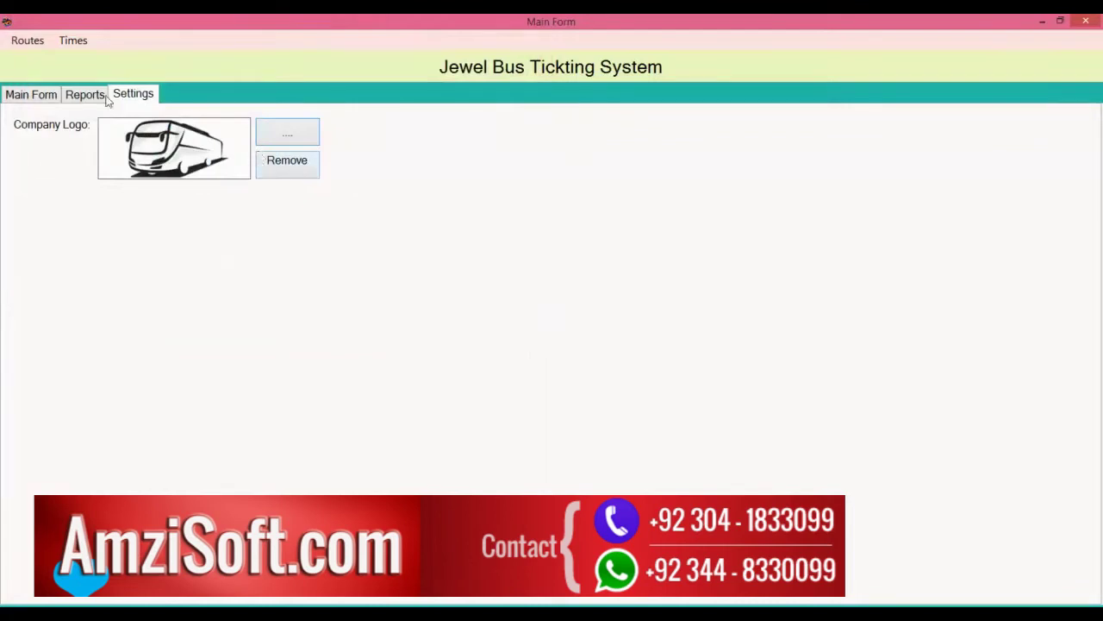
left_click(45, 96)
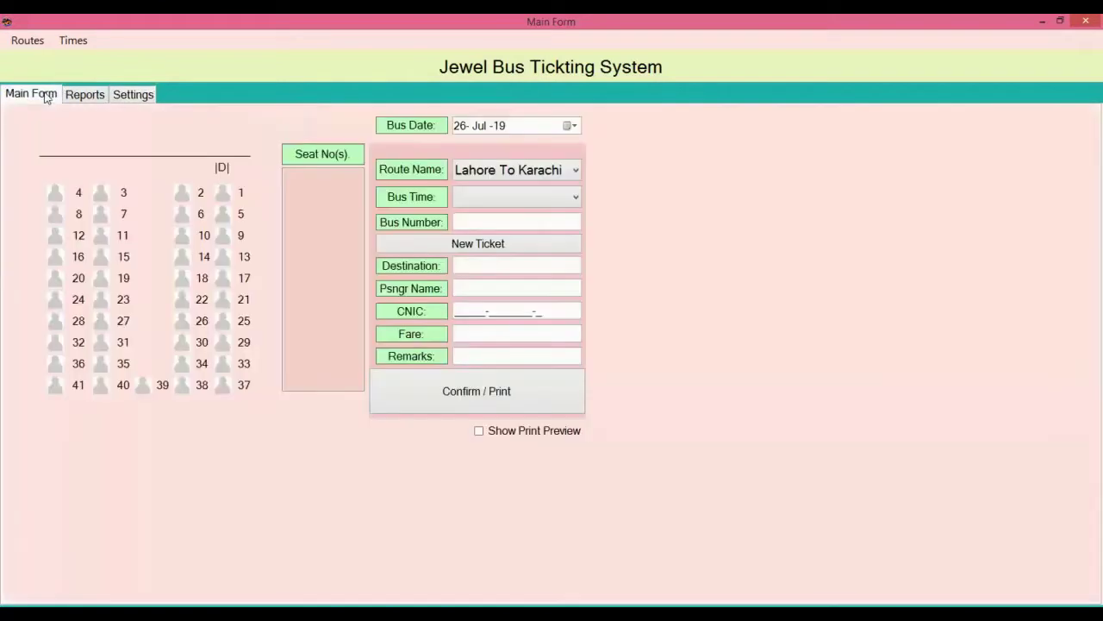
Step: Add route 'Lahore to Multan' with description 'aaaa' and close the Routes window
left_click(27, 42)
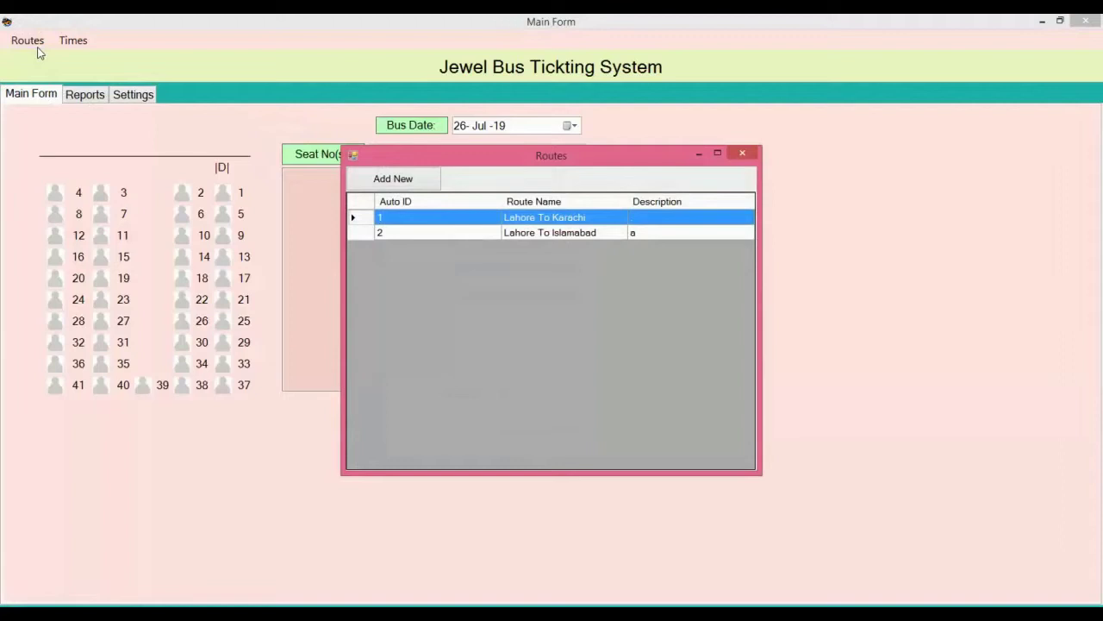
left_click(373, 176)
left_click_drag(511, 256, 511, 283)
type("Lahore to Multan")
left_click(591, 312)
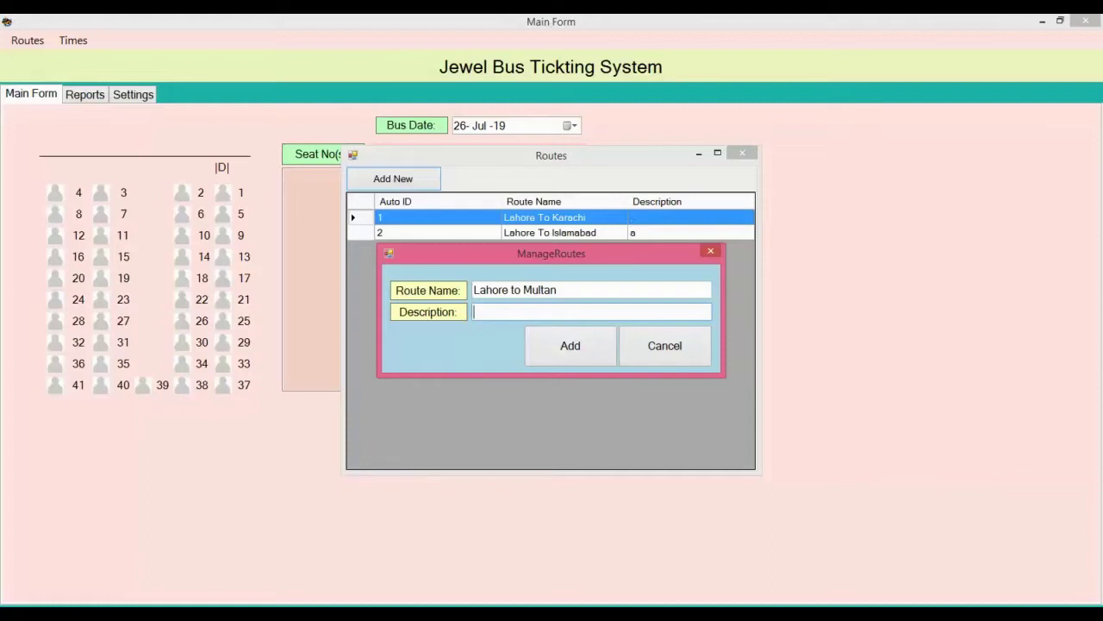
type("aaaa")
left_click(549, 336)
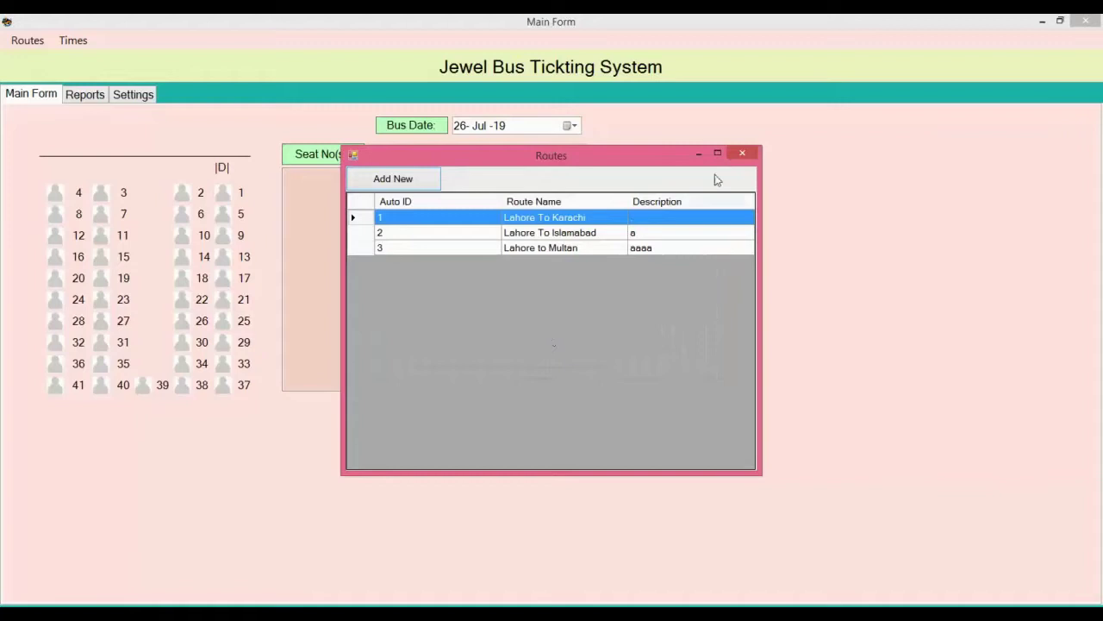
left_click(746, 155)
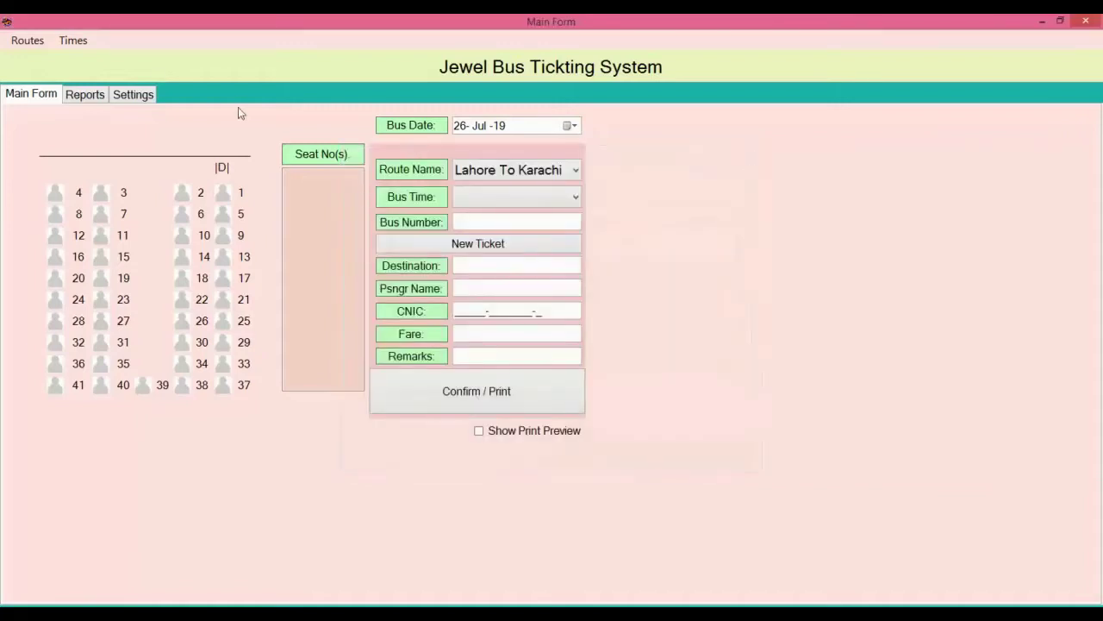
Step: Filter times to Lahore To Islamabad and add bus LJR-2101 at 10:30 AM, description 'aaaa'
left_click(84, 43)
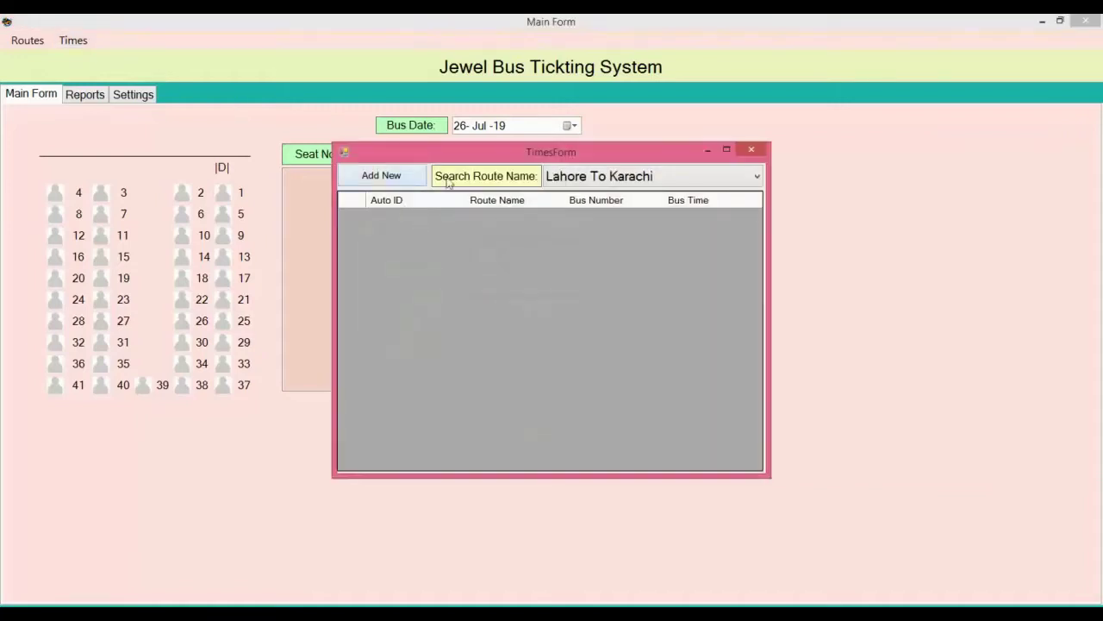
left_click(601, 176)
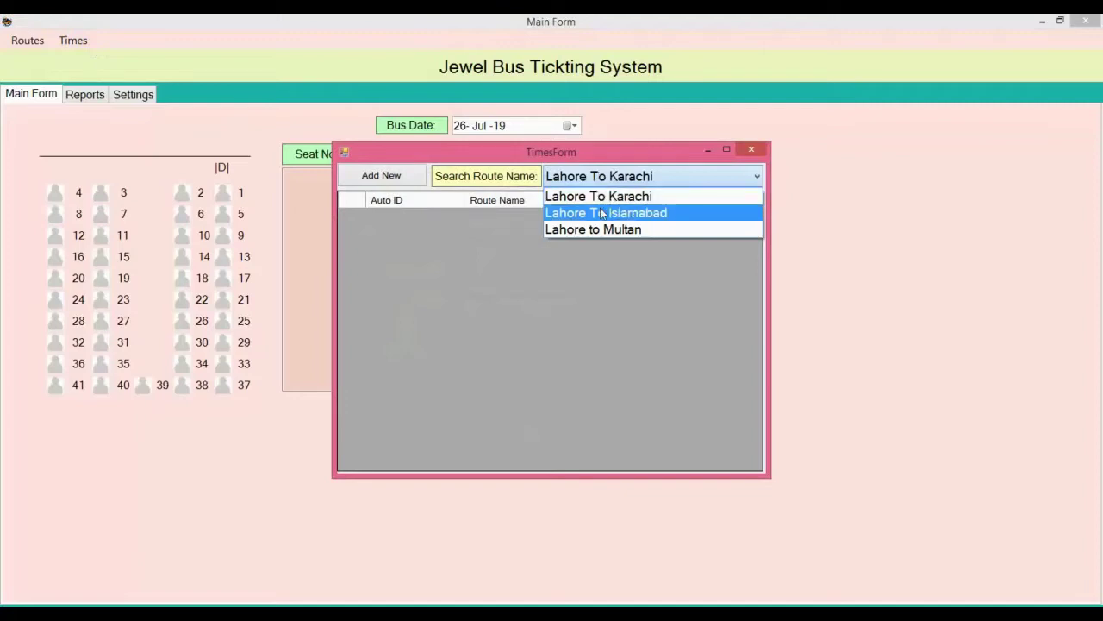
left_click(601, 213)
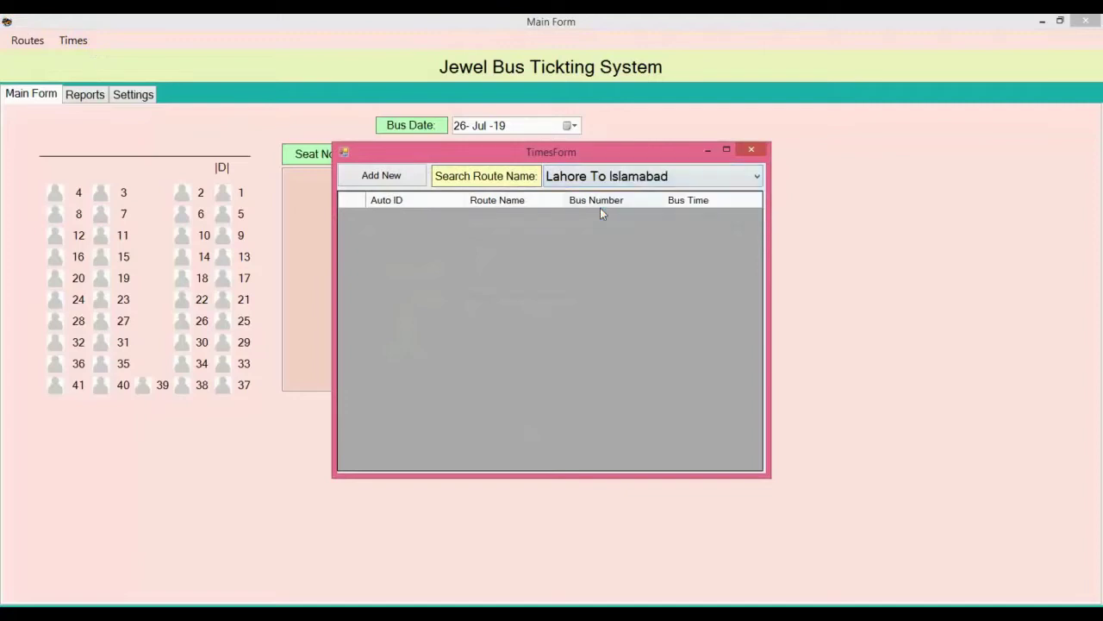
left_click(402, 181)
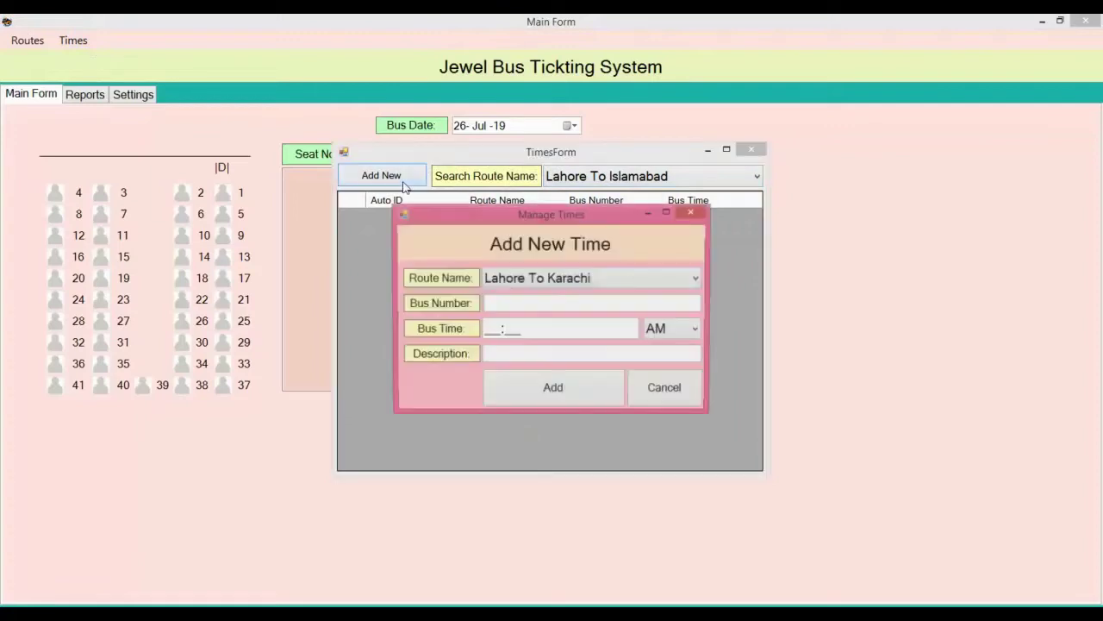
left_click(601, 284)
left_click(590, 316)
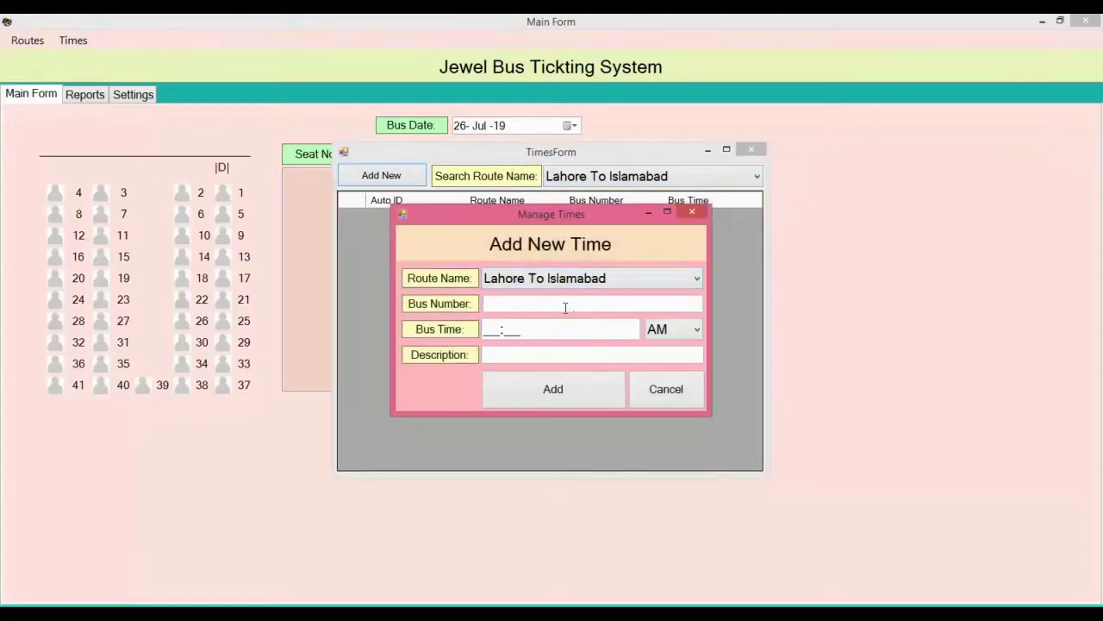
type("LJR-2101")
left_click(489, 334)
type("1030")
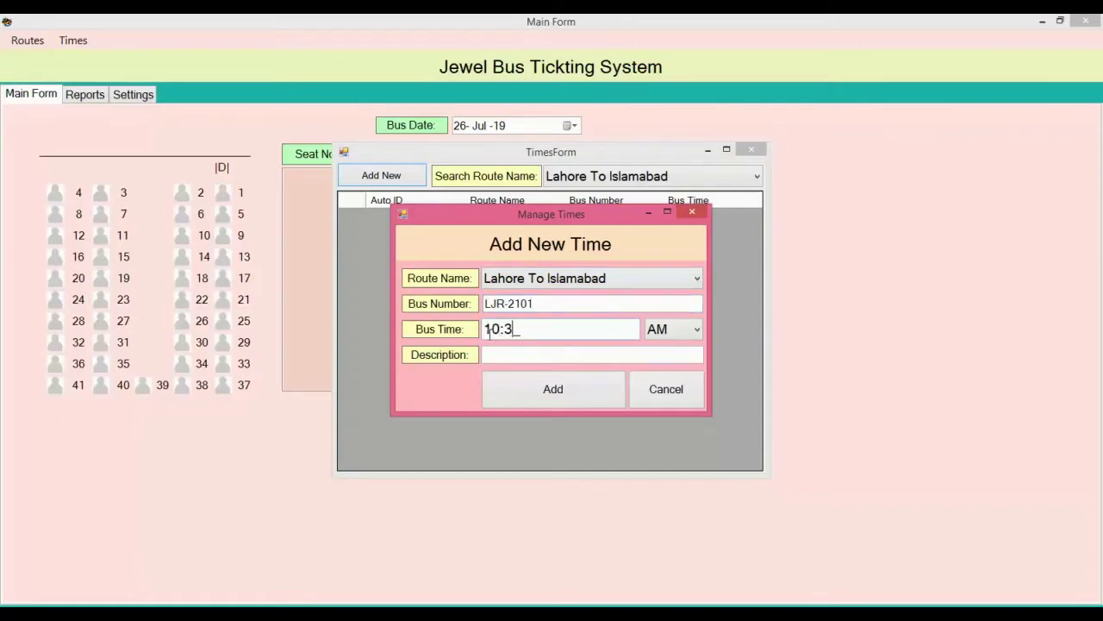
left_click(513, 356)
type("aaaa")
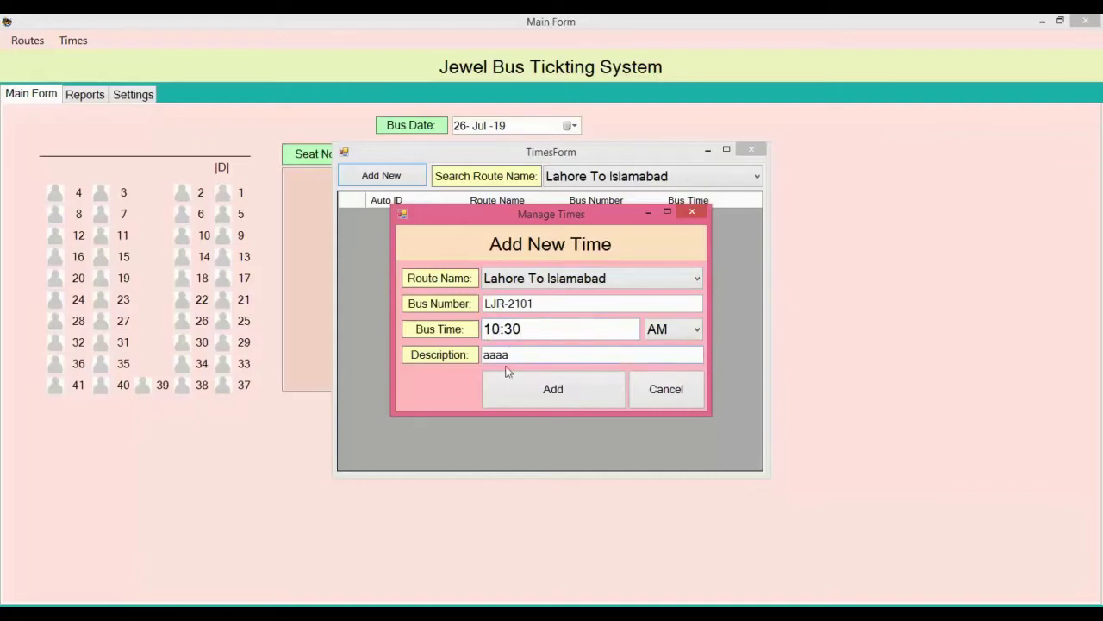
left_click(507, 382)
left_click(549, 368)
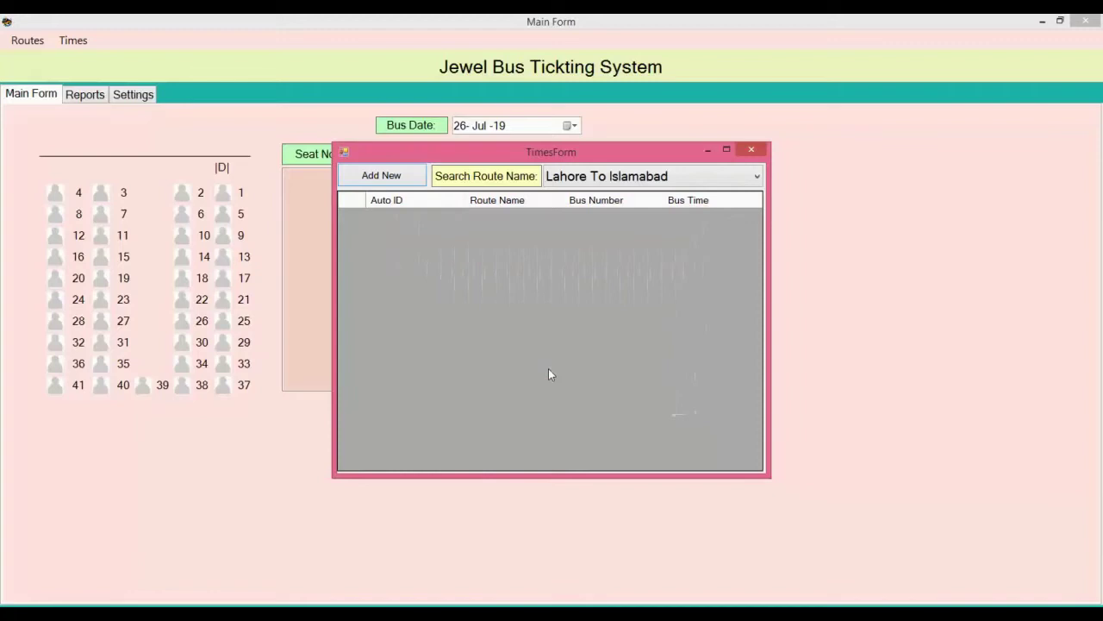
Step: Add a second Lahore To Islamabad departure: bus LKO-1111 at 02:30 PM
left_click(402, 179)
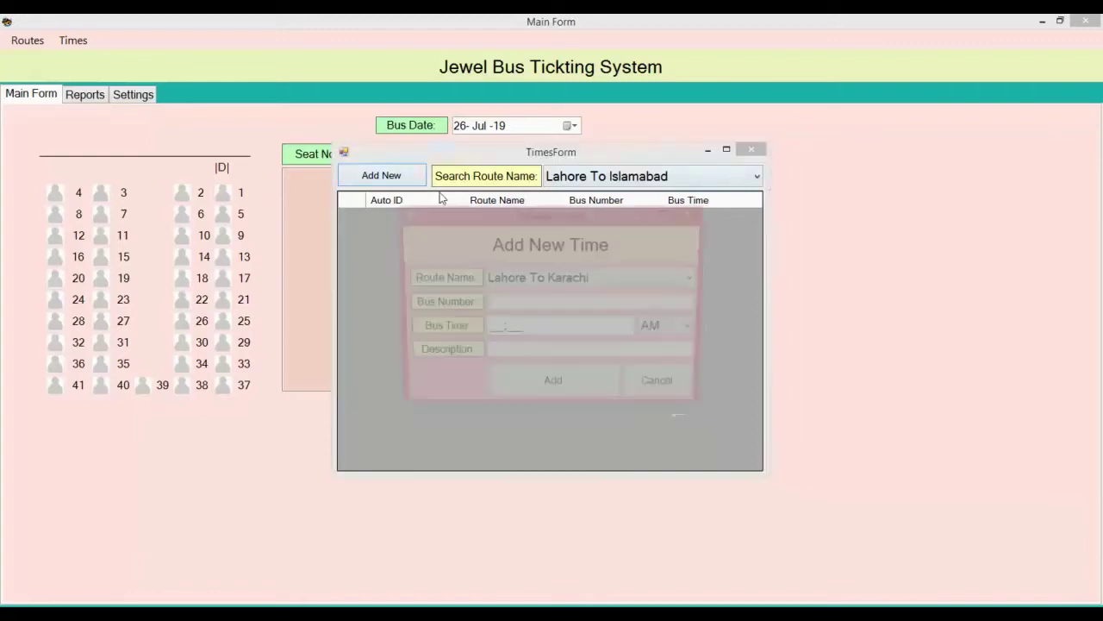
left_click(552, 282)
left_click(549, 315)
left_click(534, 305)
type("LK")
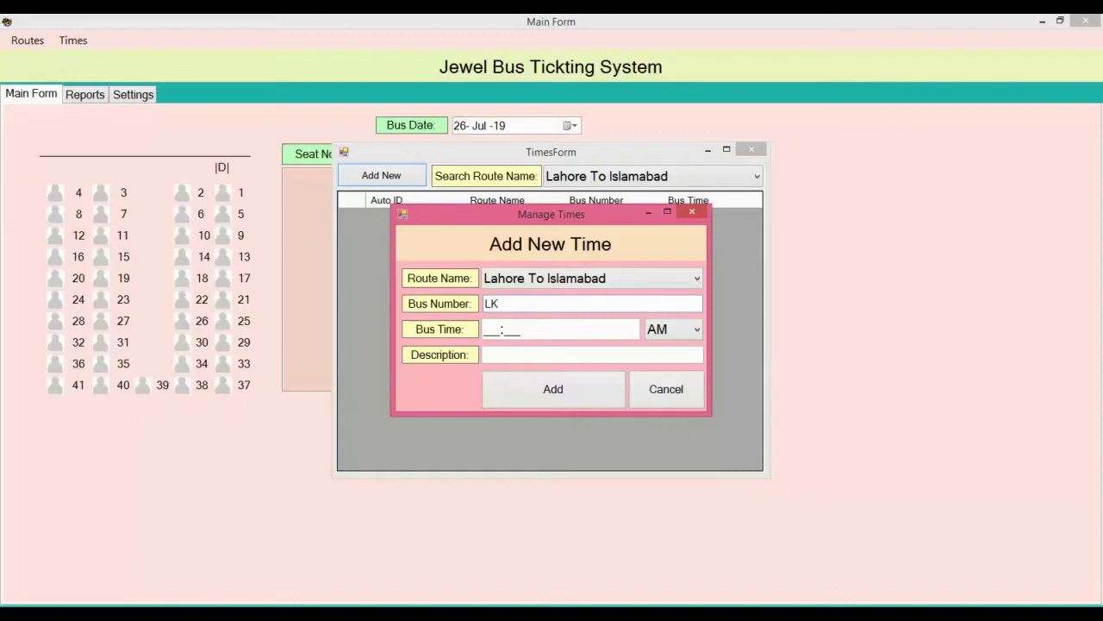
type("O-1111")
left_click(485, 329)
type("0230")
key("Tab")
left_click(673, 328)
left_click(676, 365)
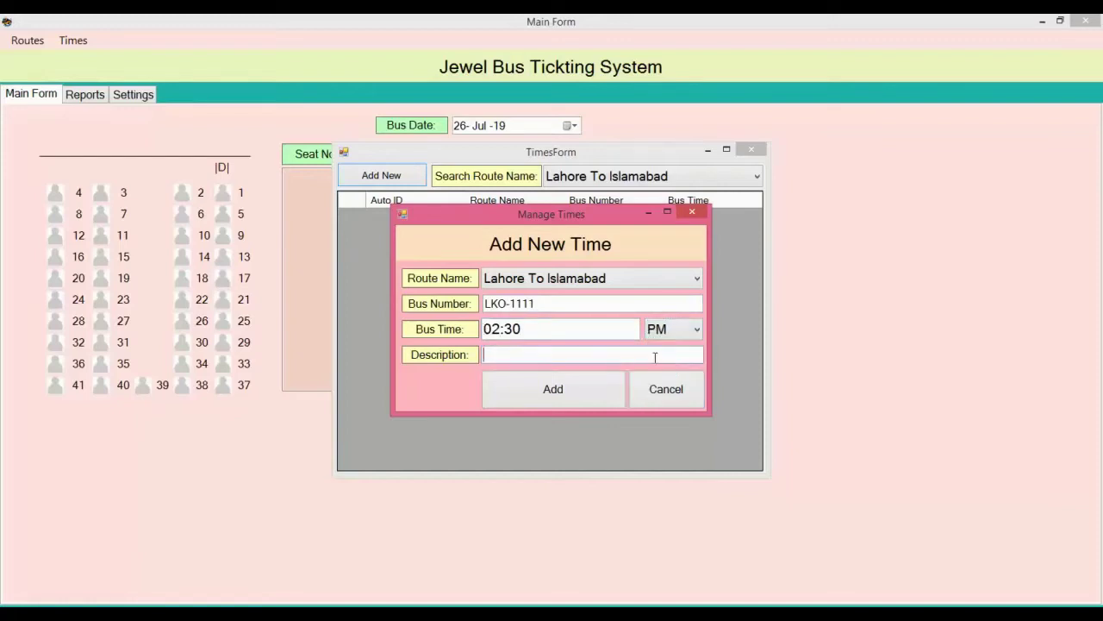
left_click(590, 382)
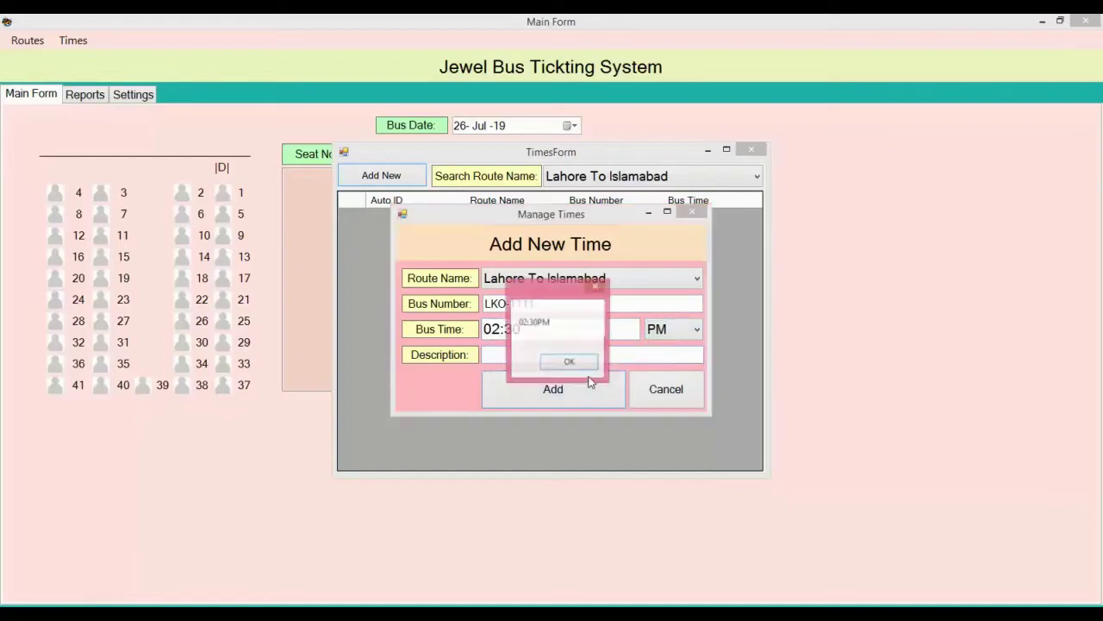
left_click(578, 366)
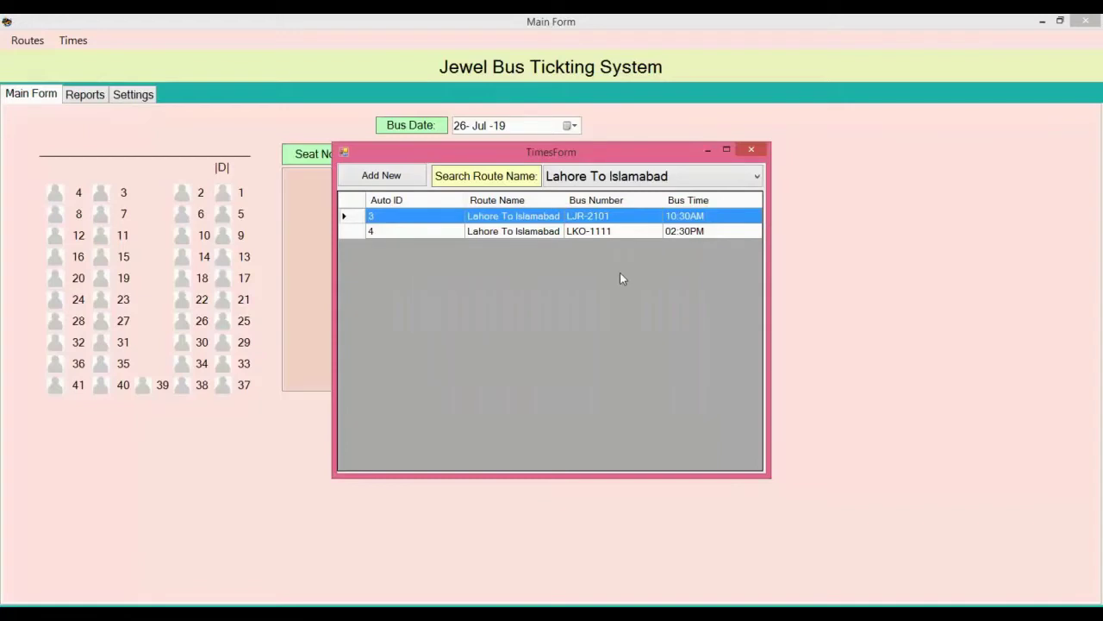
Step: Cycle the route filter through Islamabad, Karachi and Multan times, ending on Lahore to Multan
left_click(652, 179)
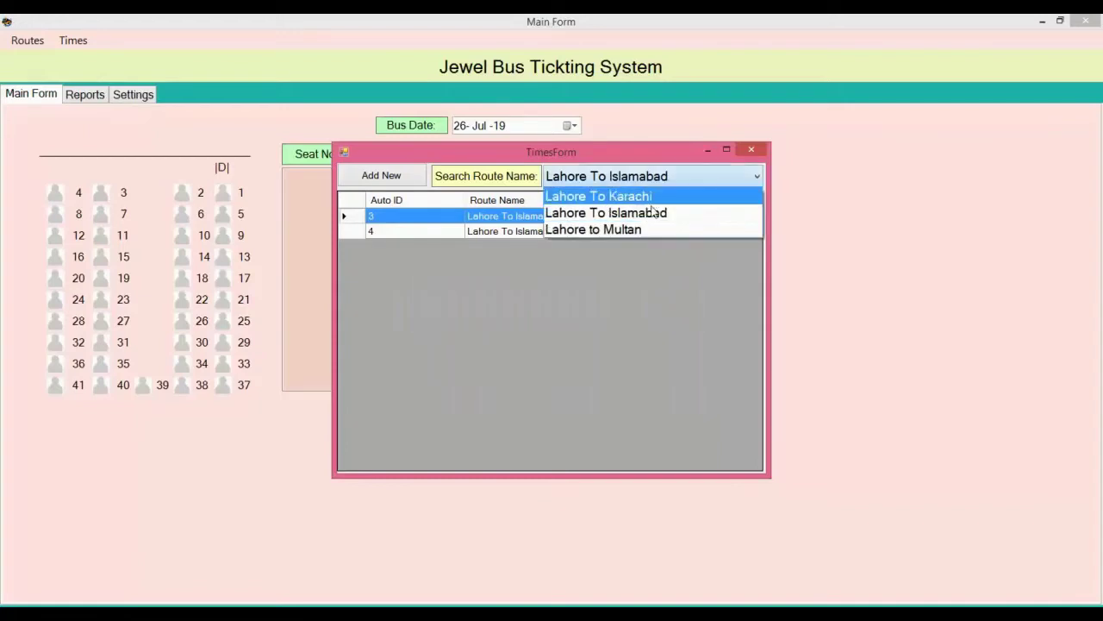
left_click(650, 207)
left_click(645, 181)
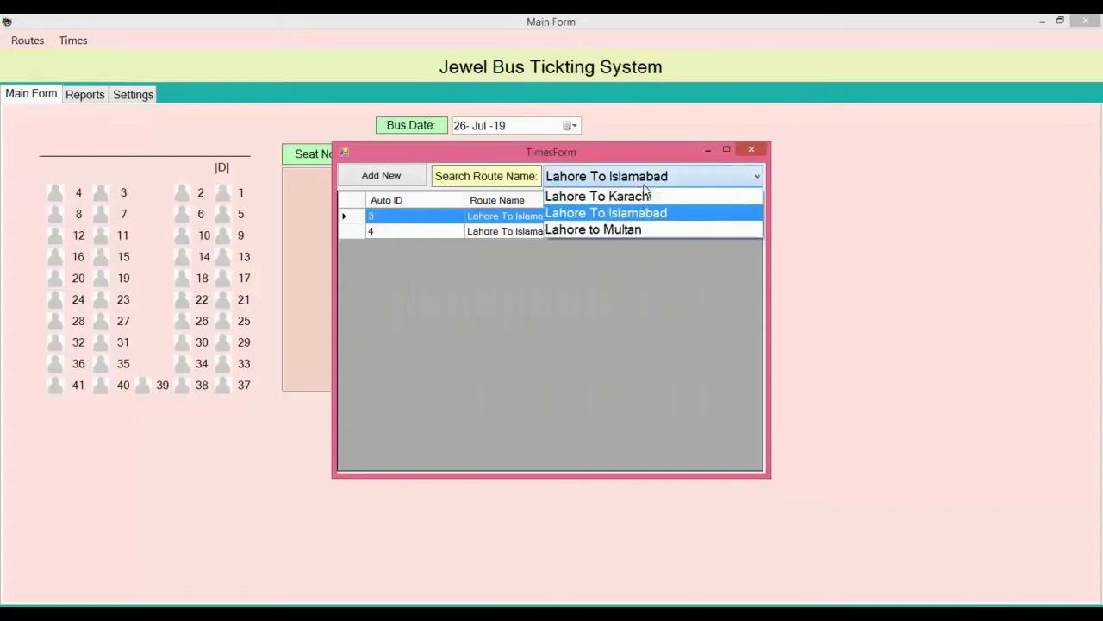
left_click(642, 196)
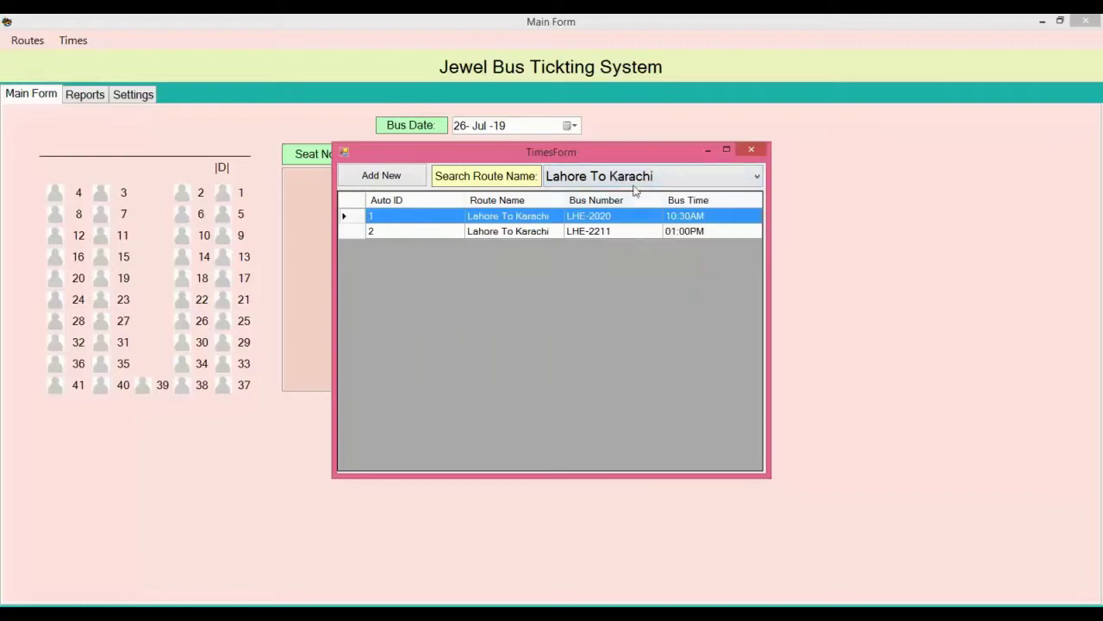
left_click(635, 188)
left_click(631, 214)
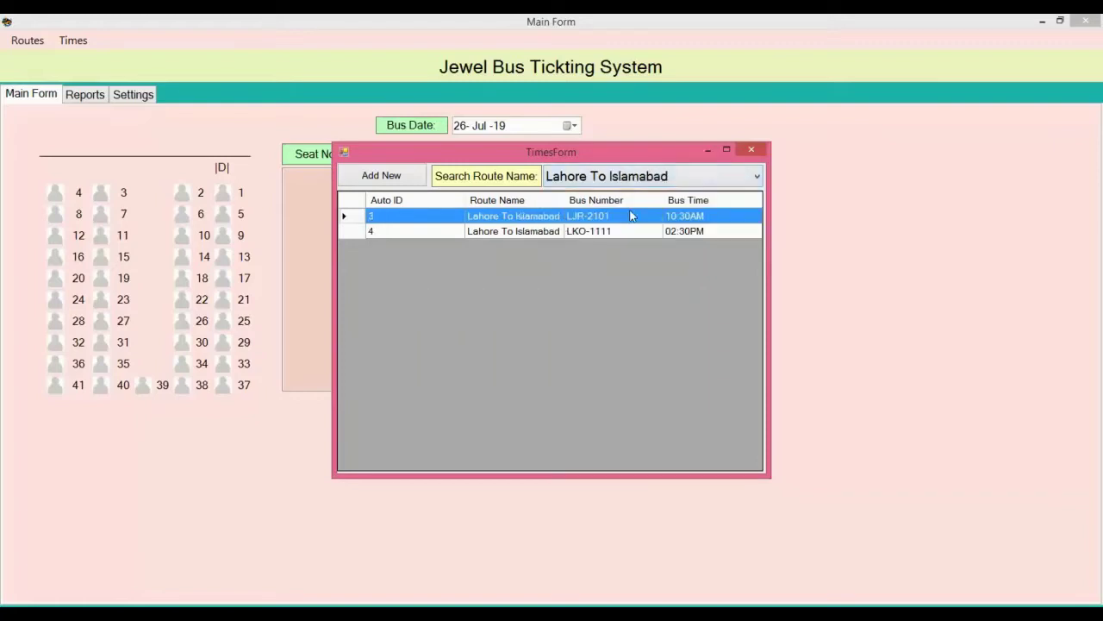
left_click(628, 181)
left_click(617, 230)
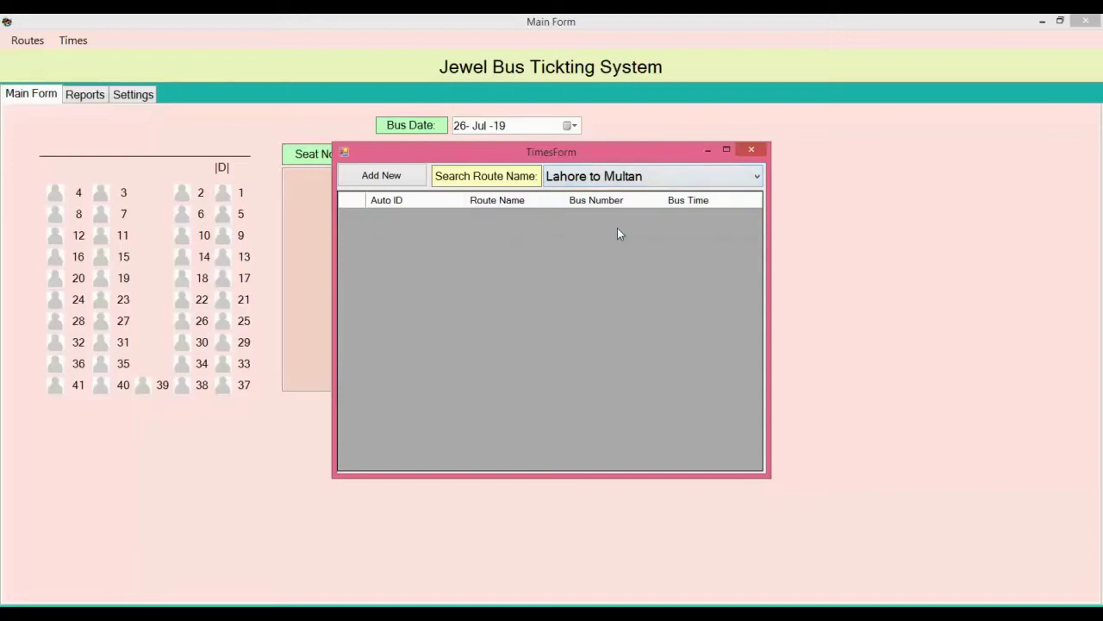
Step: Add bus LKS-1111 on Lahore to Multan at 07:30 PM and list that route's times
left_click(410, 175)
left_click(513, 281)
left_click(514, 331)
left_click(508, 305)
type("LKS-1111")
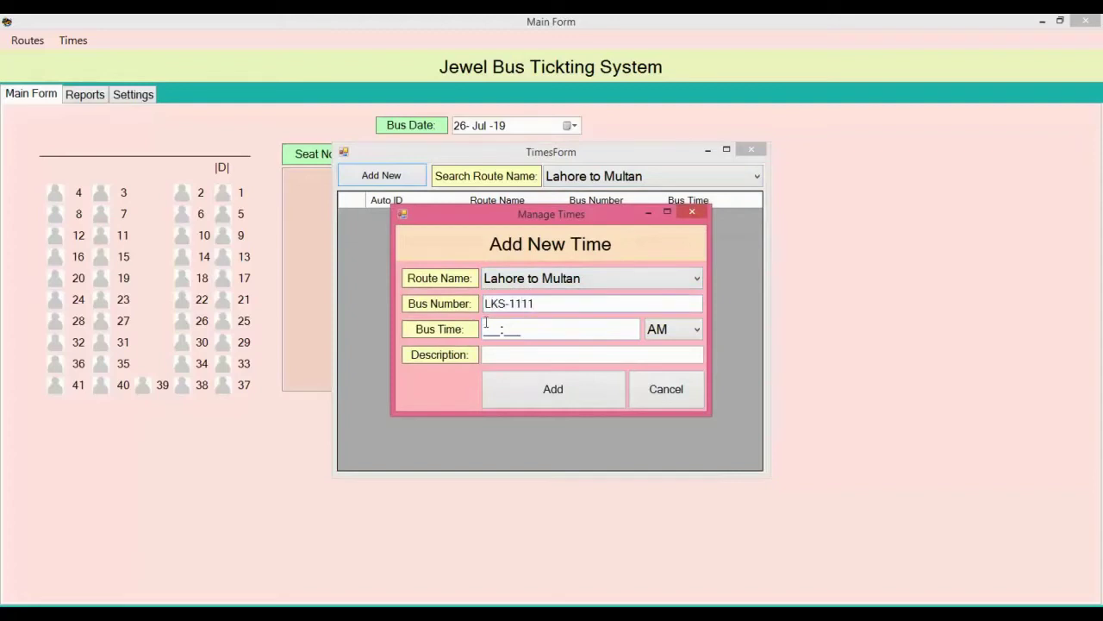
type("07:30")
left_click(677, 334)
left_click(669, 366)
left_click(597, 392)
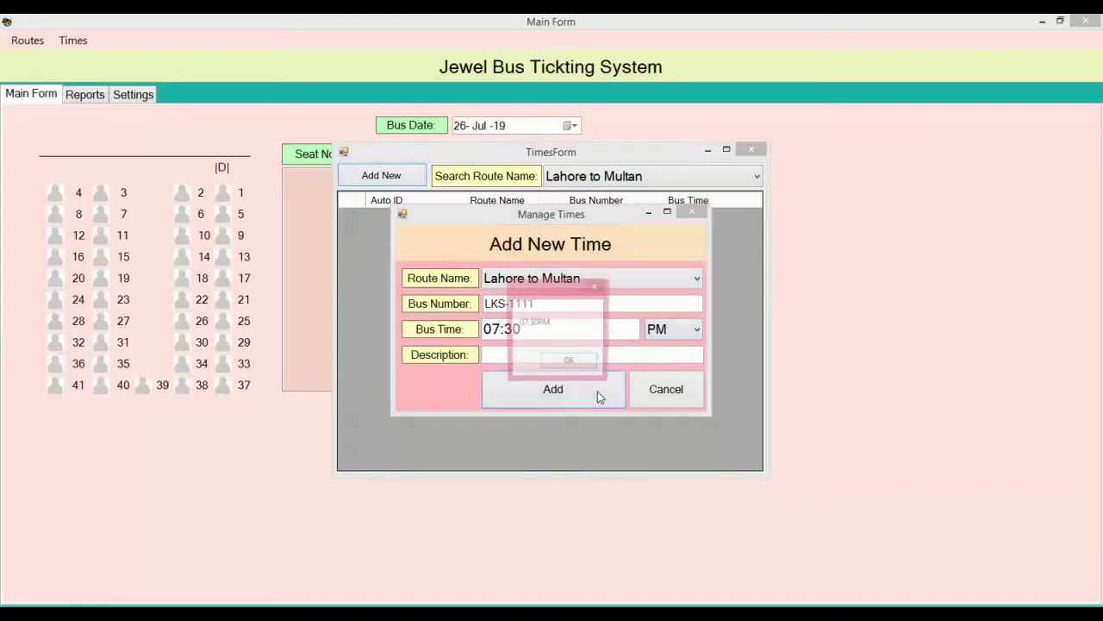
left_click(570, 363)
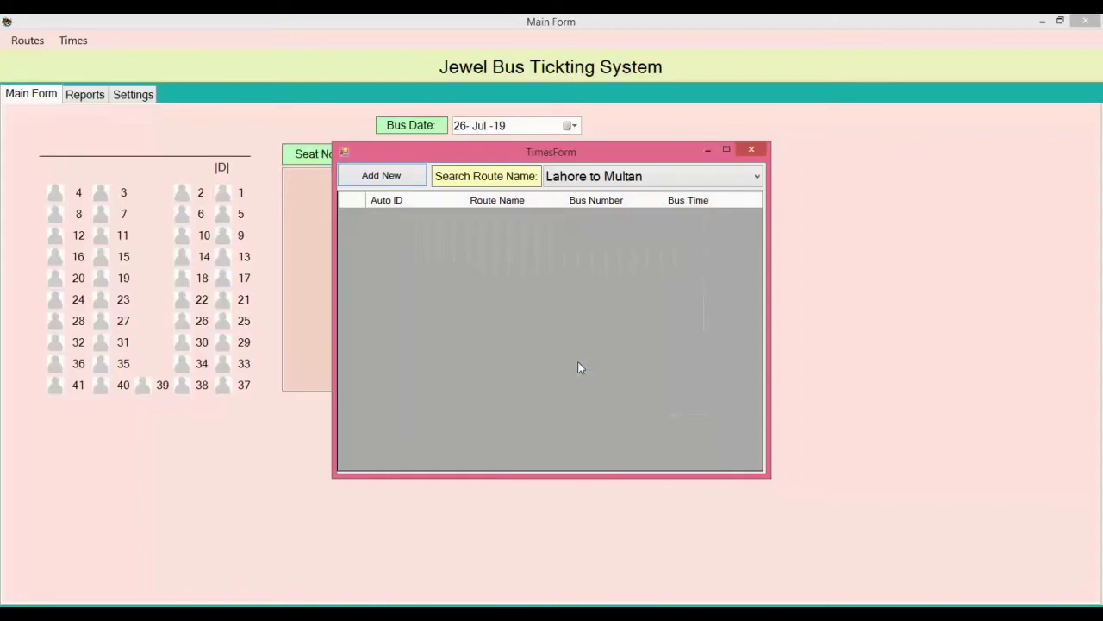
left_click(579, 182)
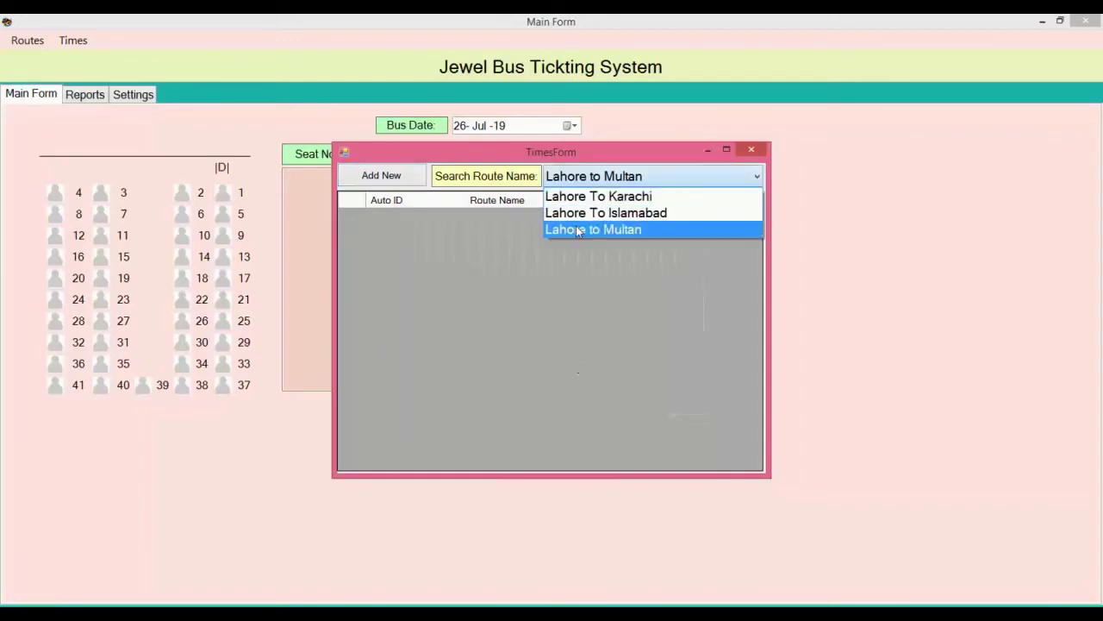
left_click(577, 229)
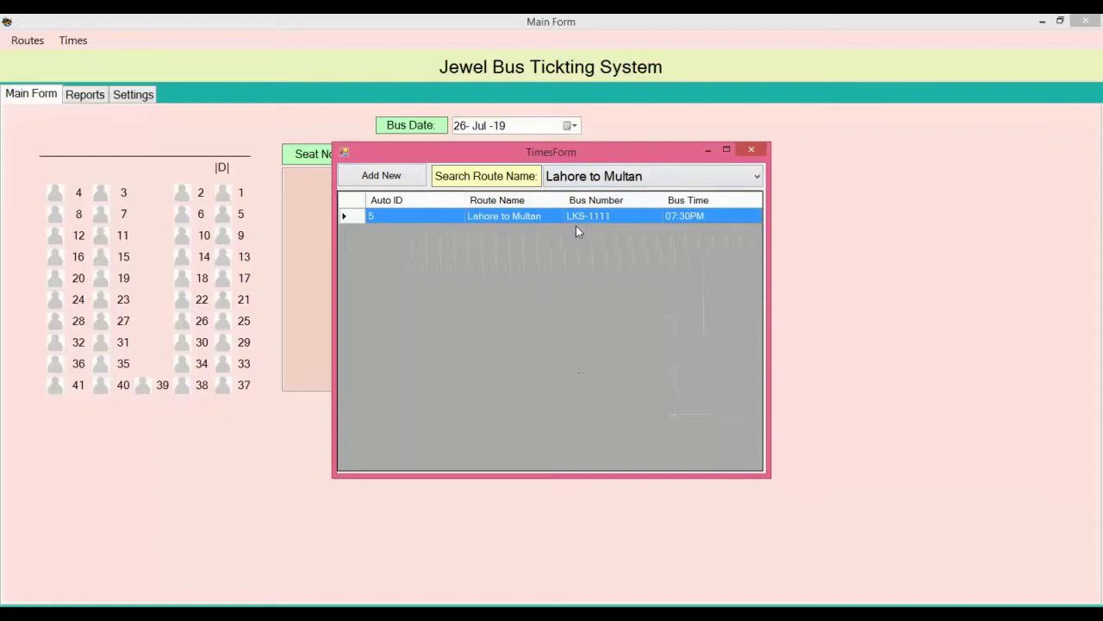
Step: Close the times window, keep date 26 Jul 19, and select Lahore To Islamabad at 02:30PM
left_click(756, 147)
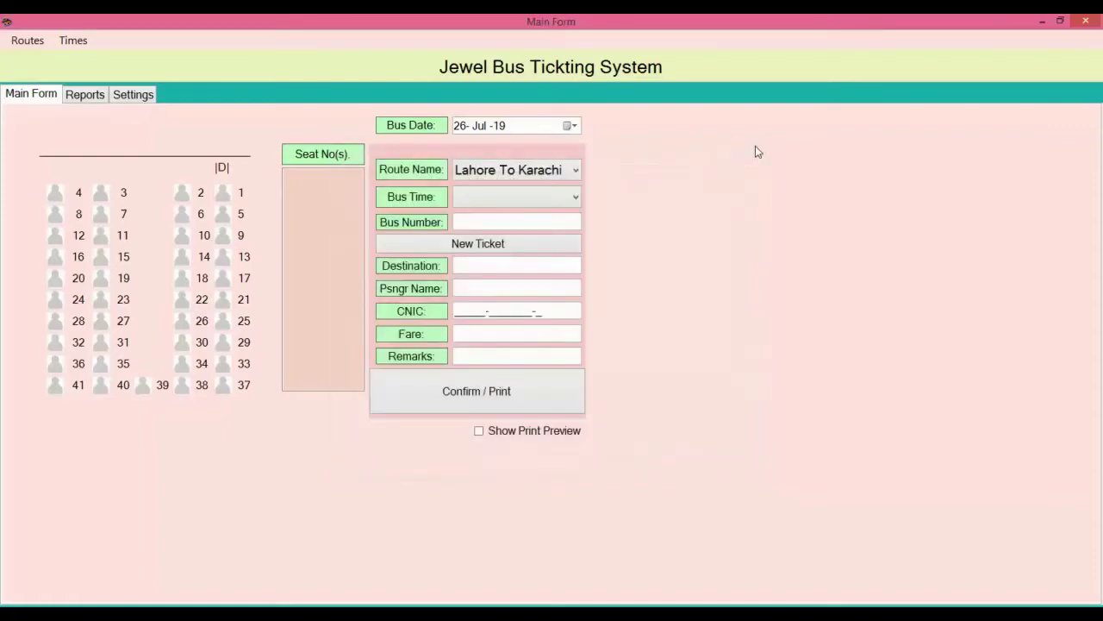
left_click(567, 126)
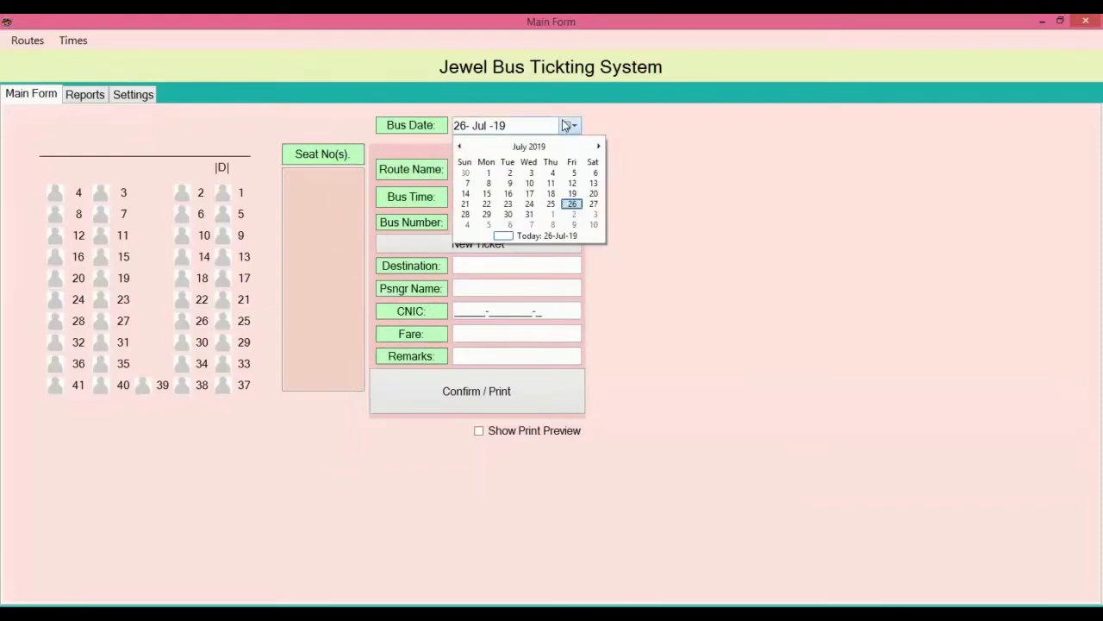
left_click(567, 126)
left_click(568, 126)
left_click(570, 173)
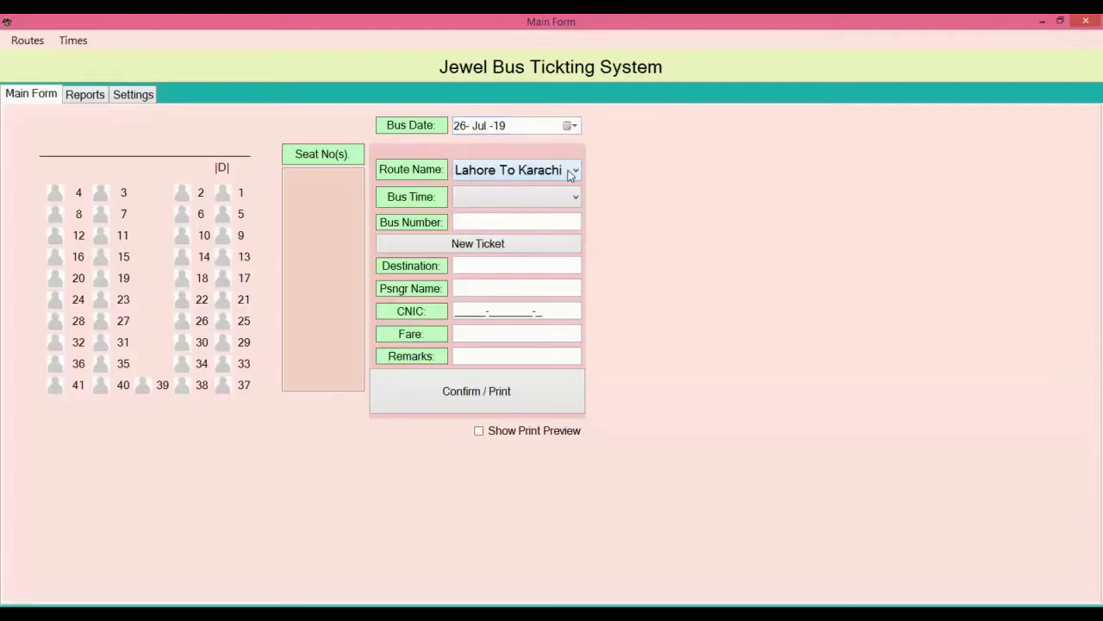
left_click(570, 171)
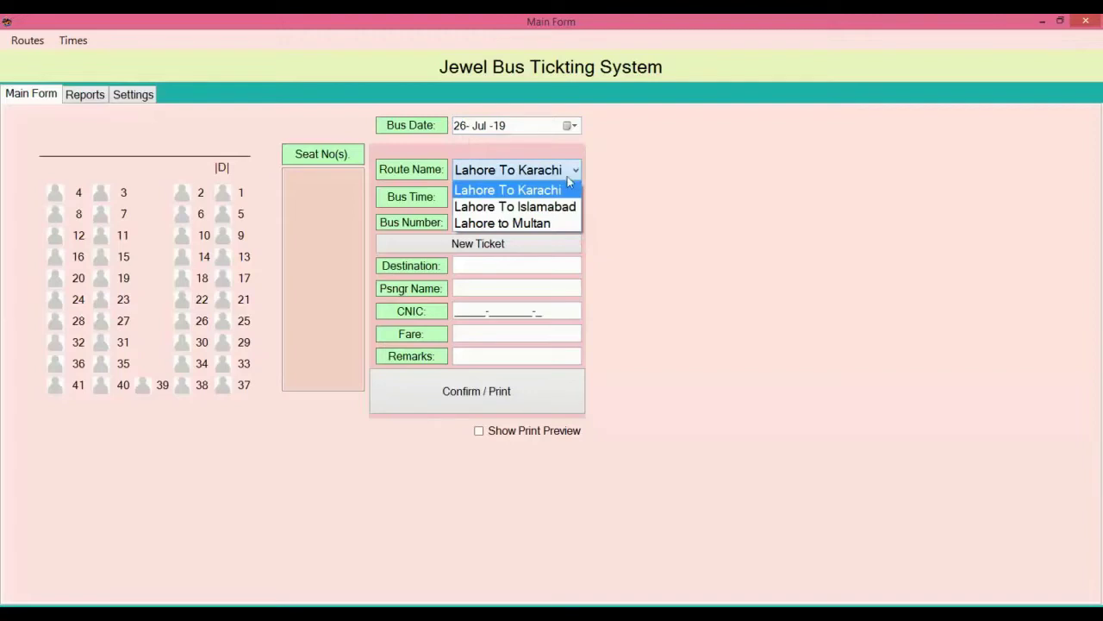
left_click(558, 208)
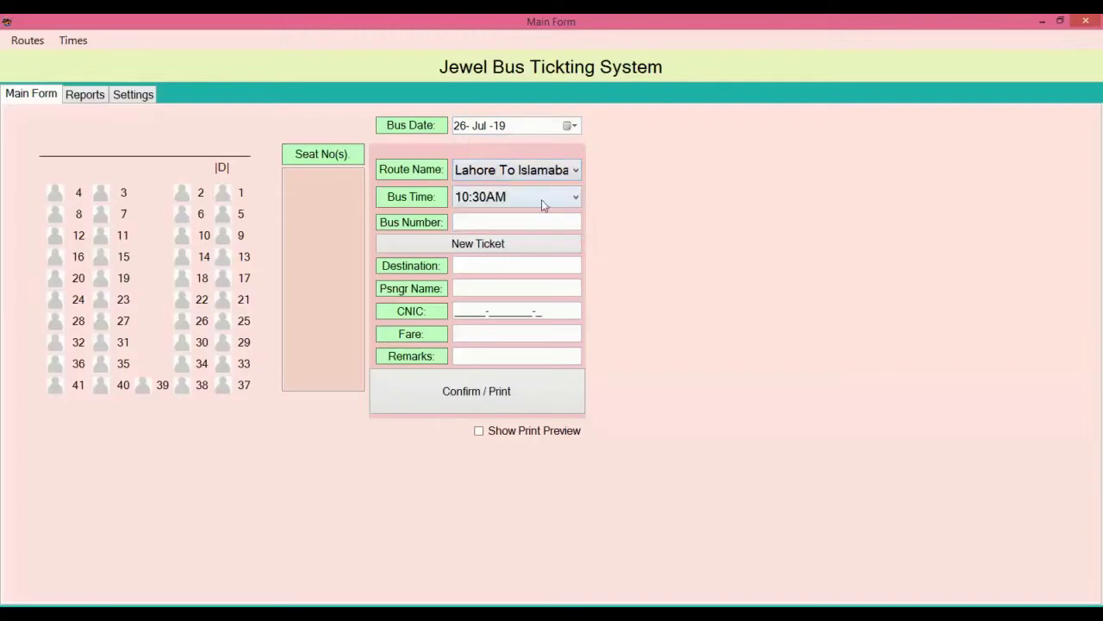
left_click(541, 199)
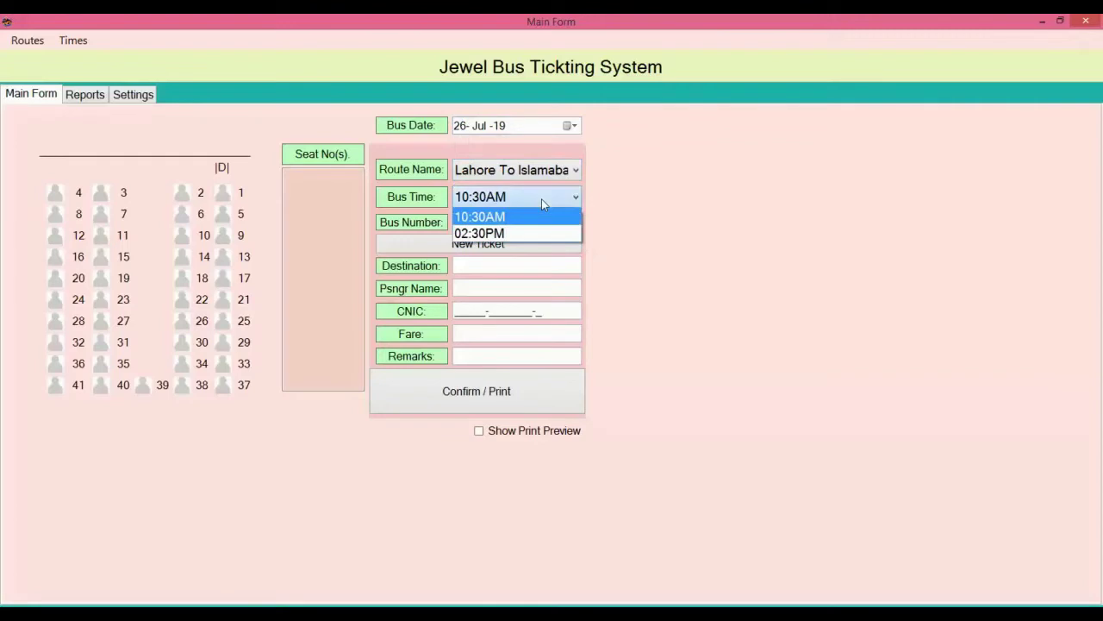
left_click(521, 232)
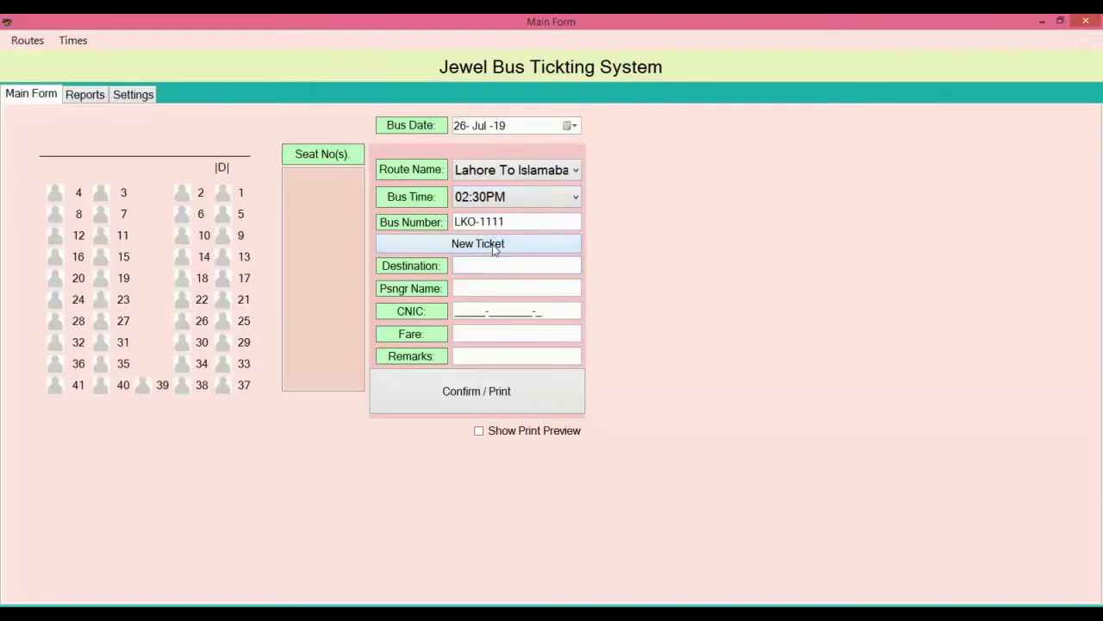
Step: Issue an Islambad ticket with passenger name, CNIC, fare 1200 and seats 1 and 2, and print it
left_click(491, 249)
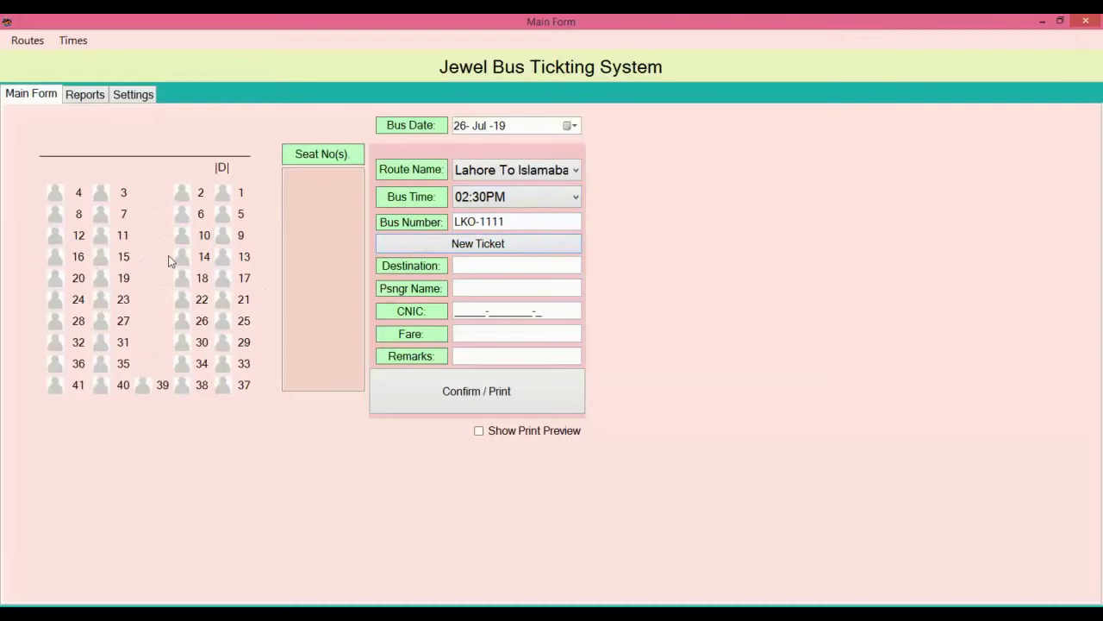
left_click(463, 266)
type("Islambad")
left_click(515, 288)
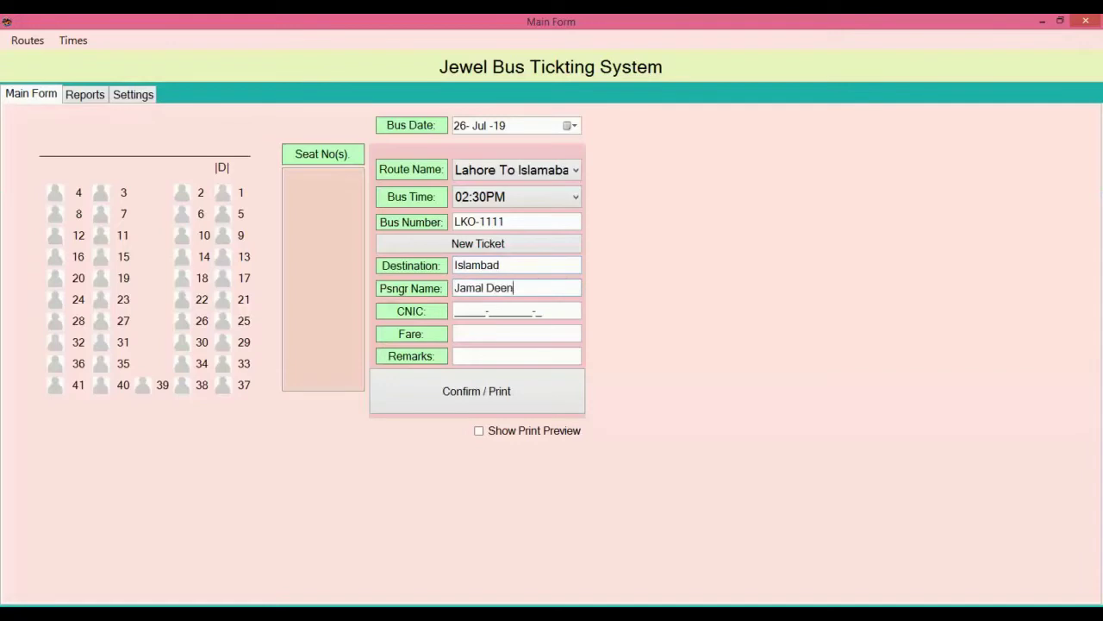
left_click(457, 311)
type("11111-1111111-1")
left_click(456, 334)
type("1200")
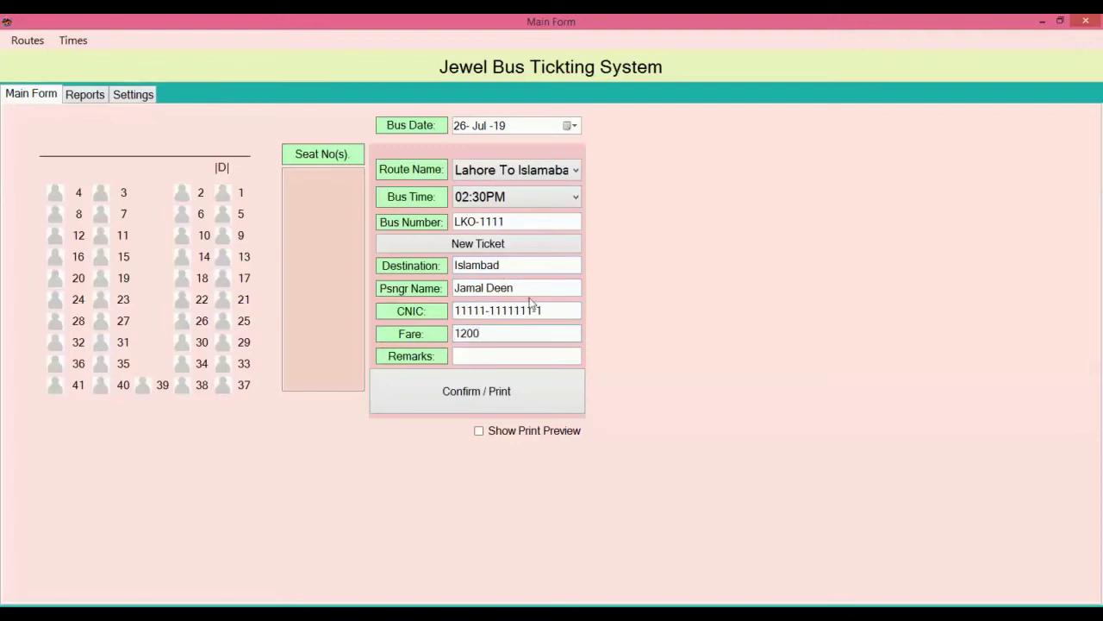
left_click(510, 350)
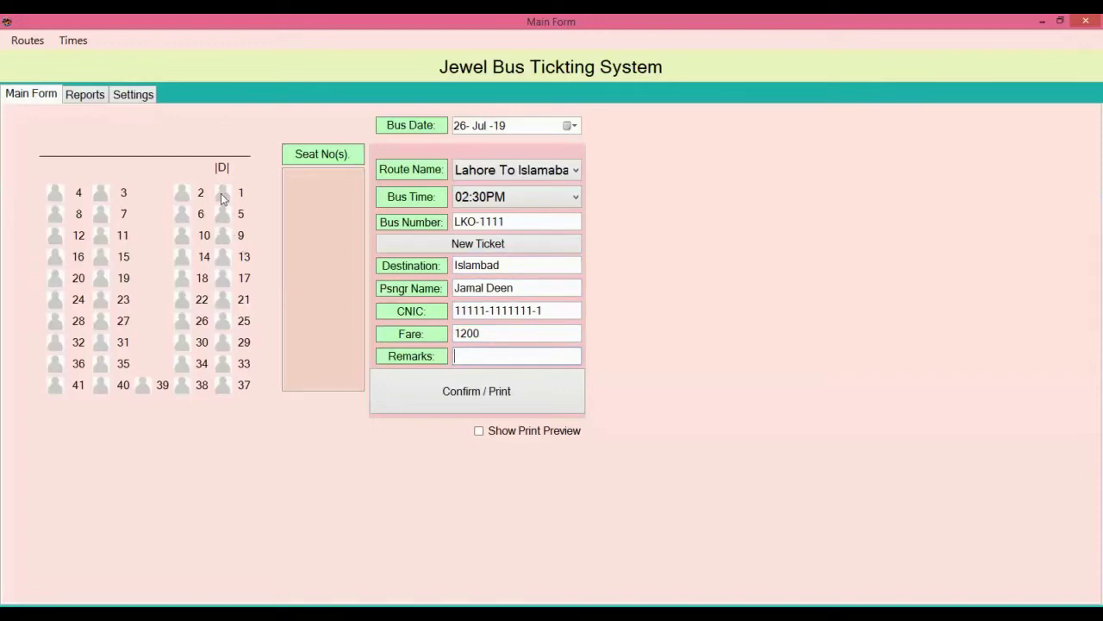
left_click(182, 196)
left_click(460, 401)
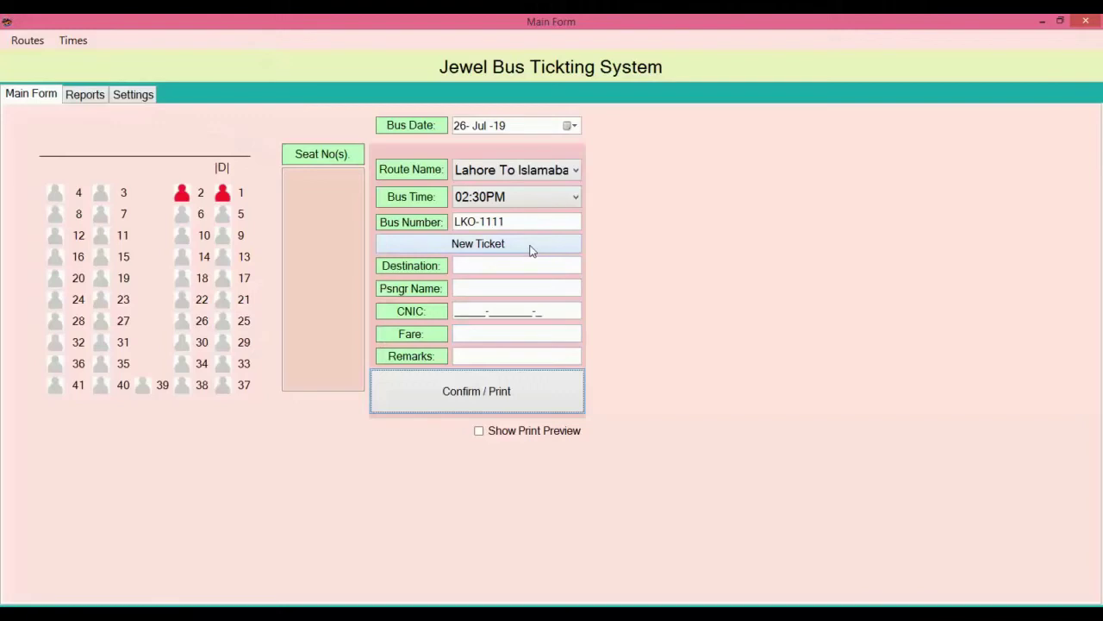
Step: Select route Lahore To Karachi and the 10:30AM bus LHE-2020, with seats 1 and 5 booked
left_click(566, 173)
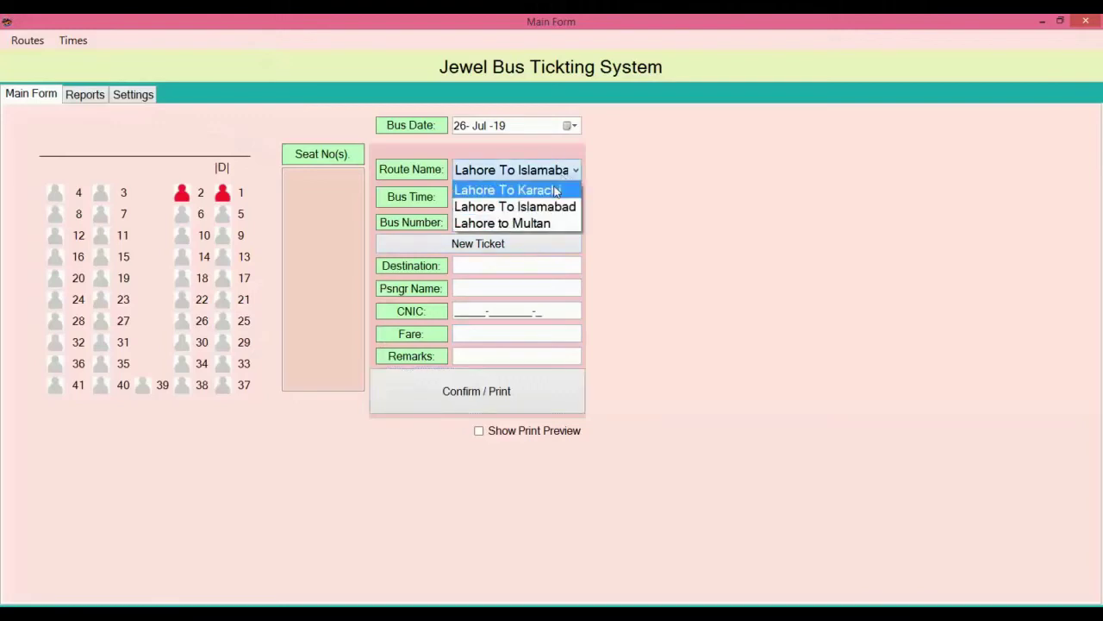
left_click(556, 190)
left_click(543, 196)
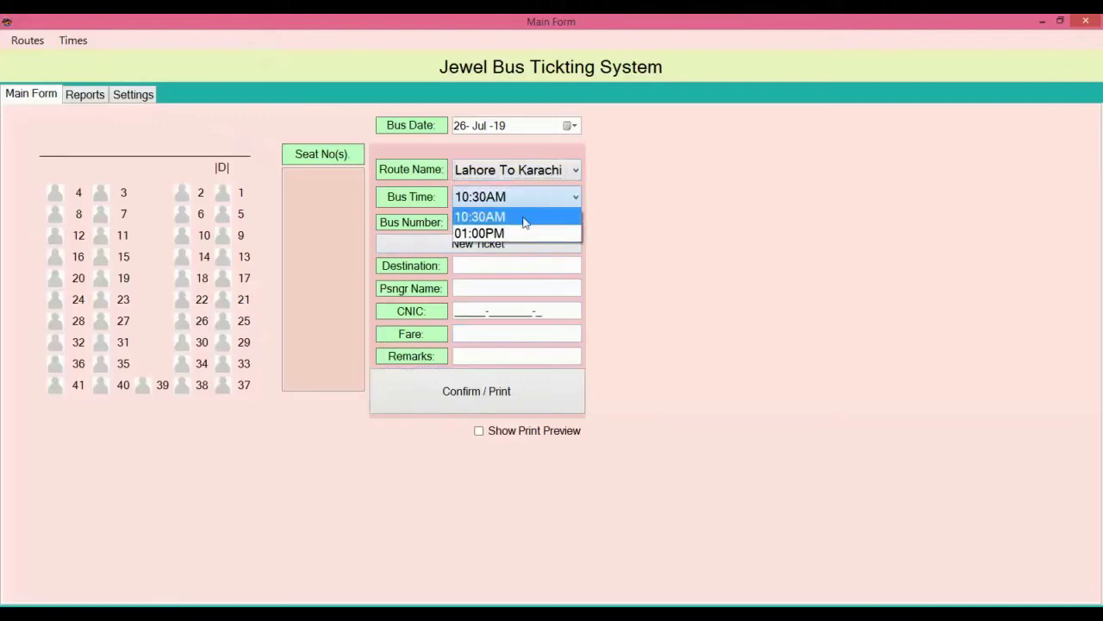
left_click(525, 218)
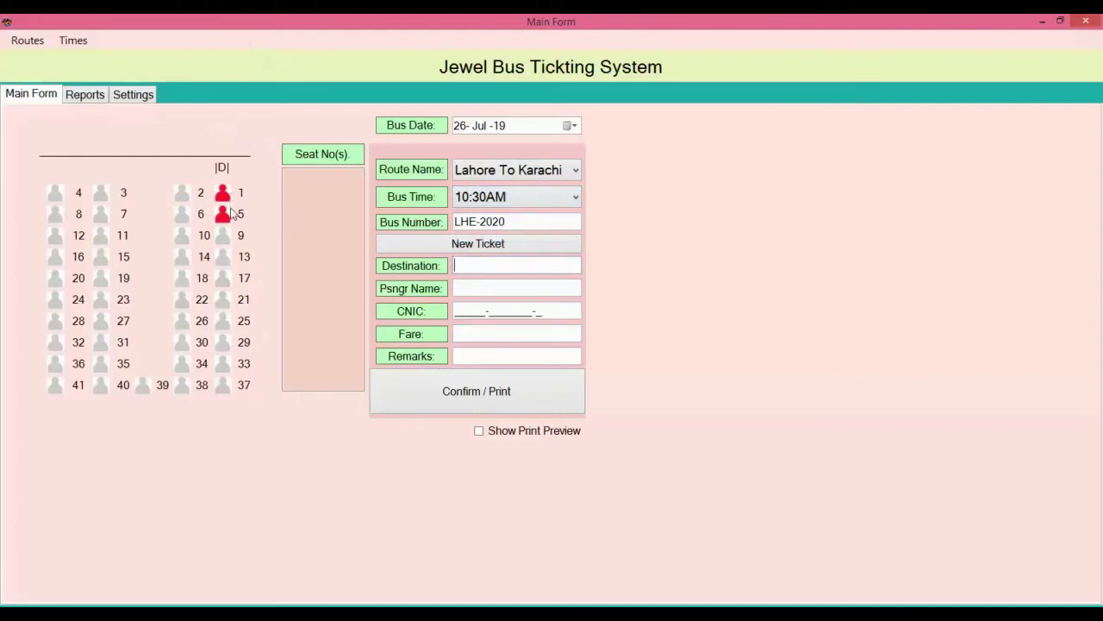
left_click(495, 173)
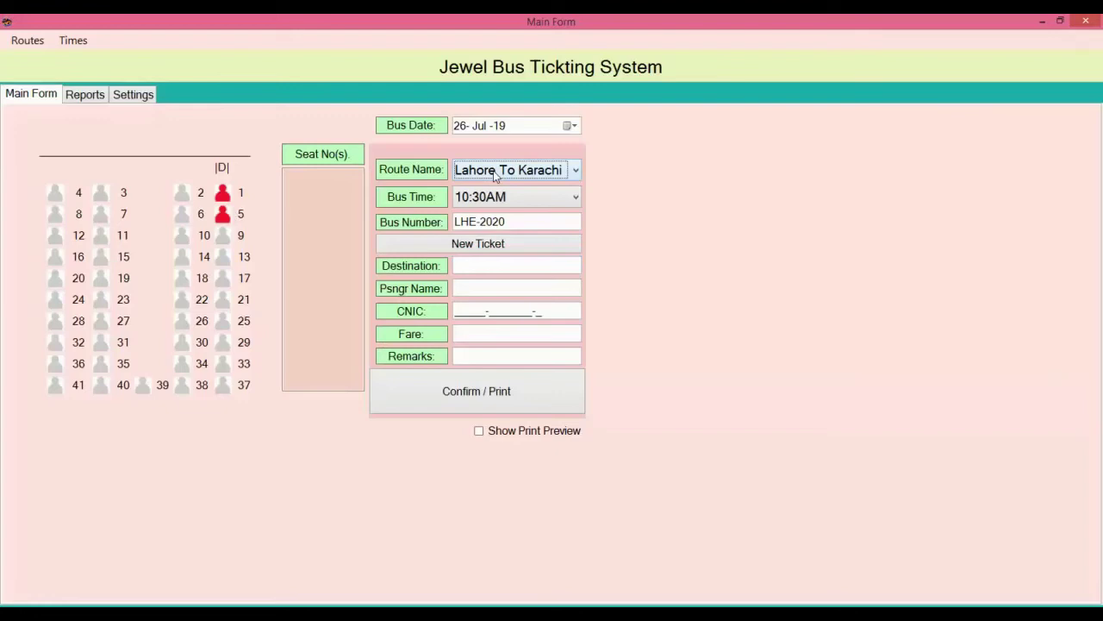
left_click(576, 126)
left_click(576, 126)
left_click(570, 172)
left_click(571, 171)
left_click(570, 196)
left_click(568, 197)
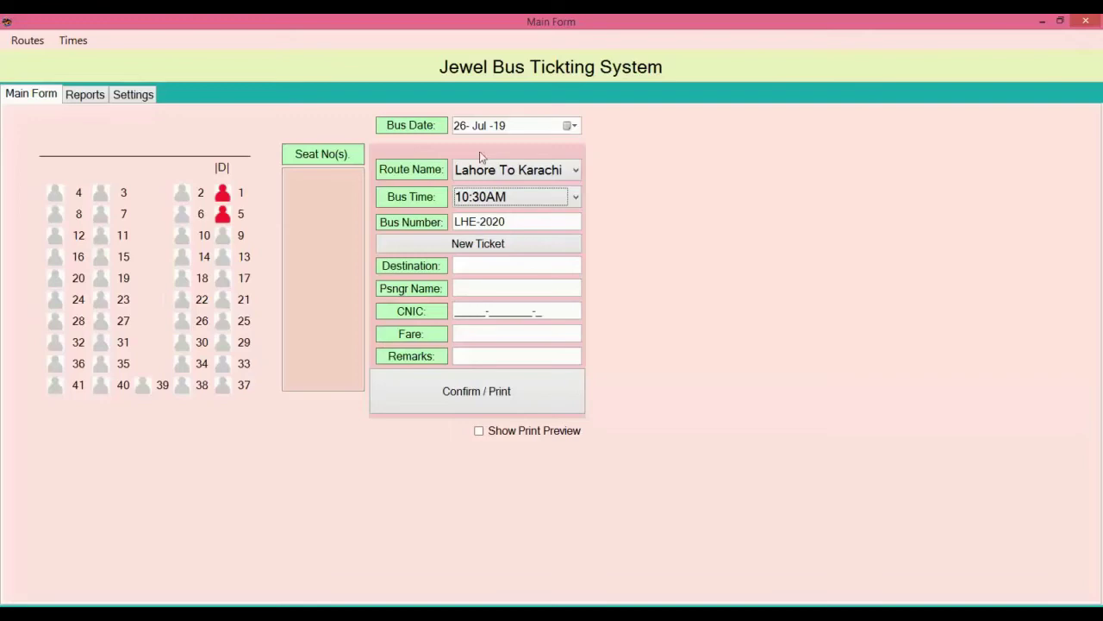
Step: Check bookings on the Lahore To Islamabad 02:30PM and Lahore To Karachi 10:30AM buses
left_click(500, 169)
left_click(492, 205)
left_click(491, 205)
left_click(487, 231)
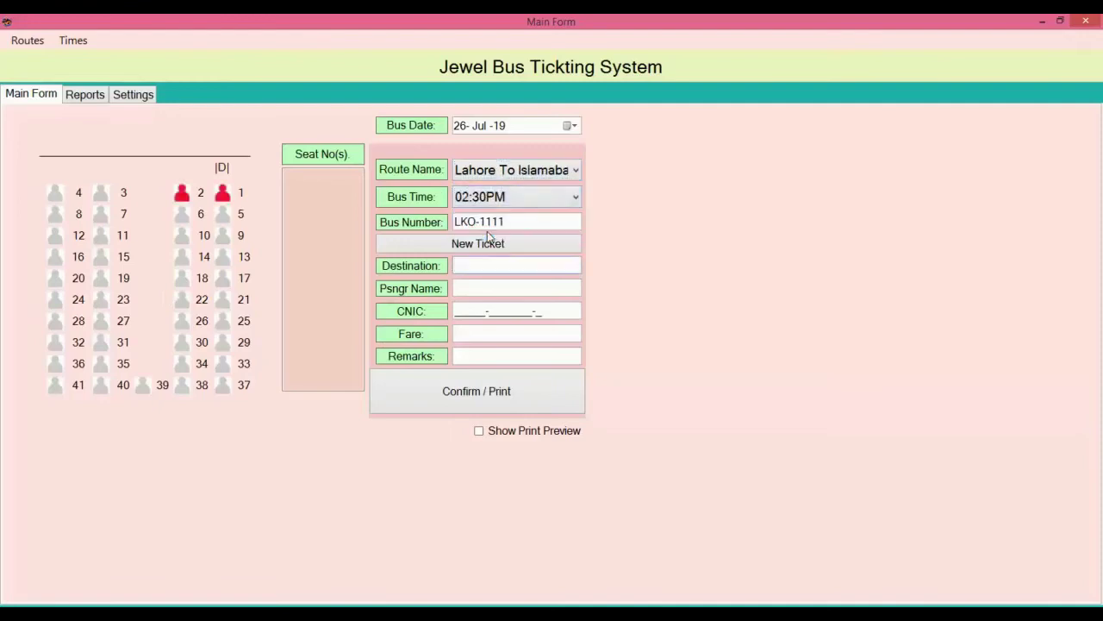
left_click(505, 171)
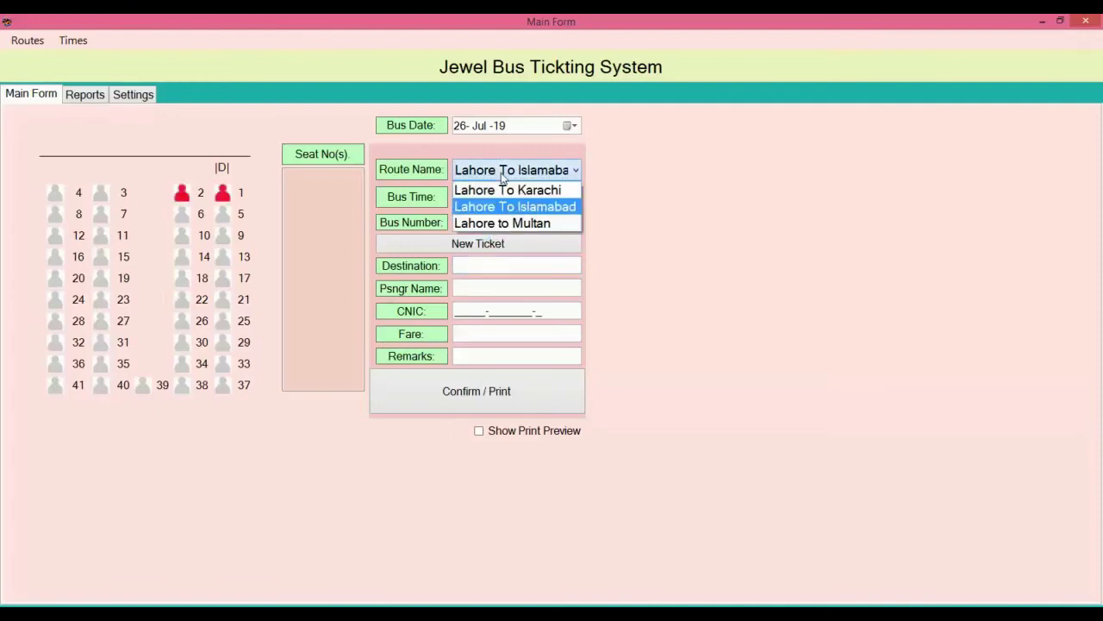
left_click(503, 191)
left_click(500, 197)
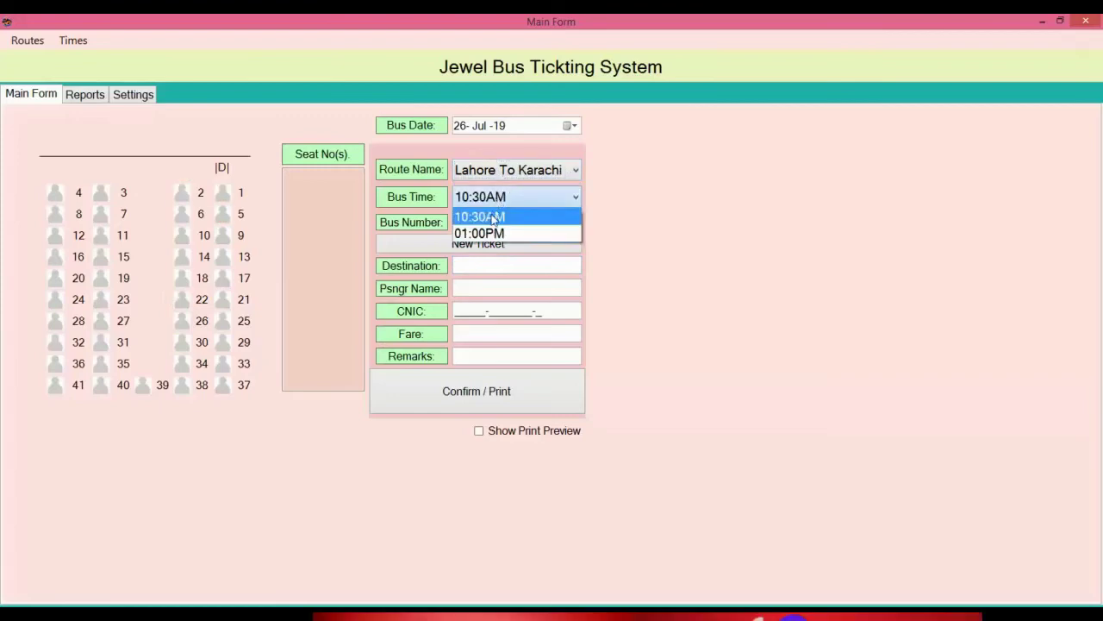
left_click(495, 216)
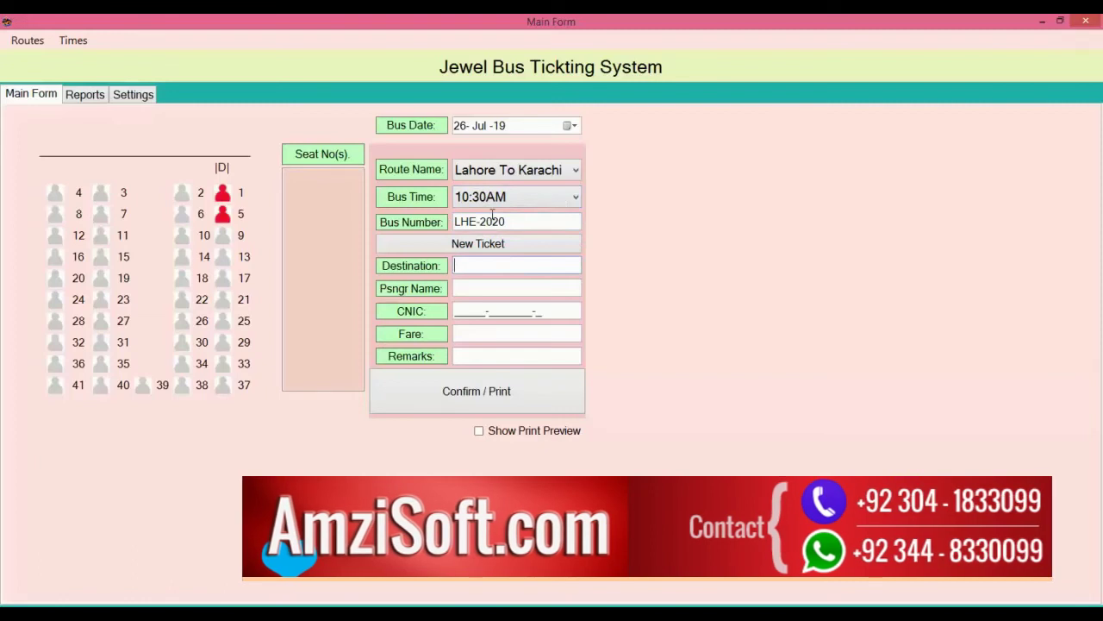
Step: Select the Lahore to Multan 07:30PM bus LKS-1111 and start a new ticket
left_click(526, 172)
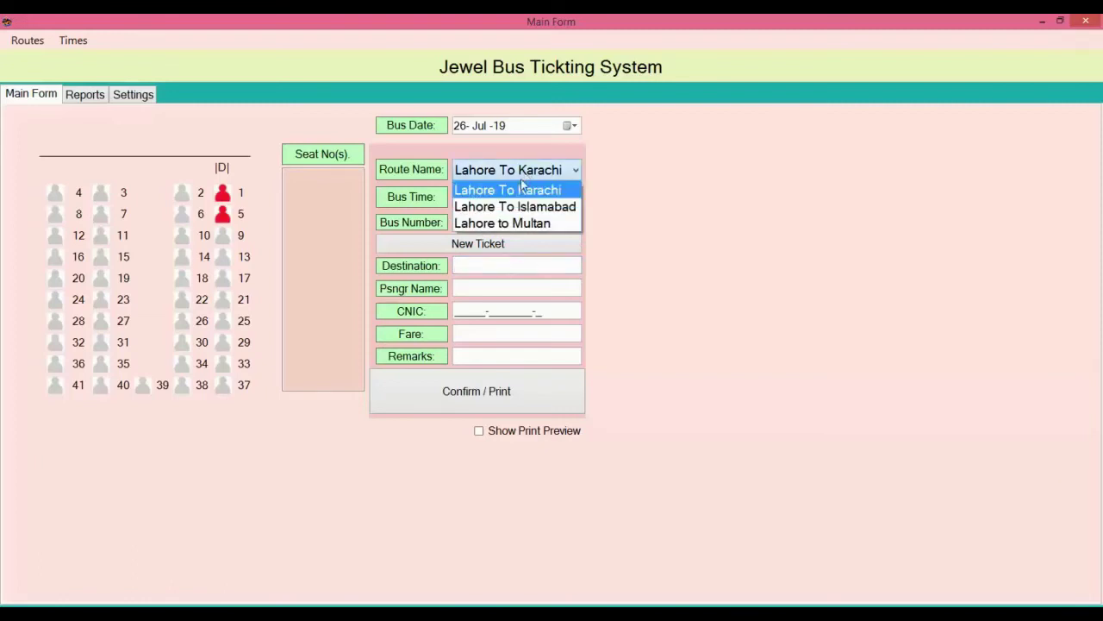
left_click(508, 224)
left_click(500, 196)
left_click(499, 213)
left_click(486, 248)
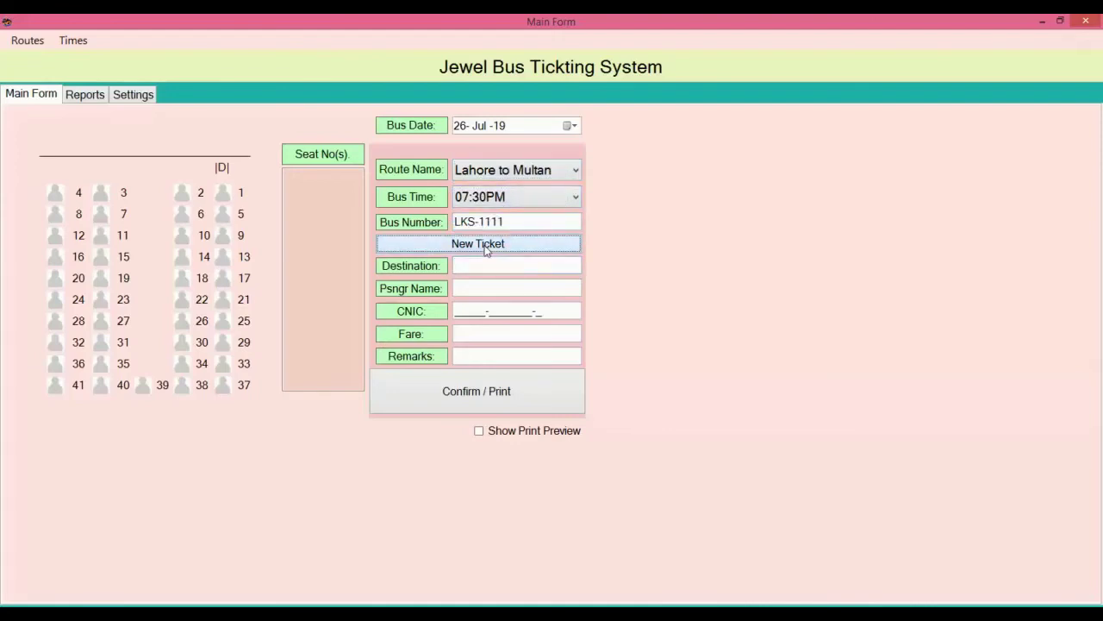
Step: Enter destination Okara, passenger name and CNIC, fare 900, seats 17 and 18, then print
left_click(481, 260)
type("Okara")
left_click(482, 287)
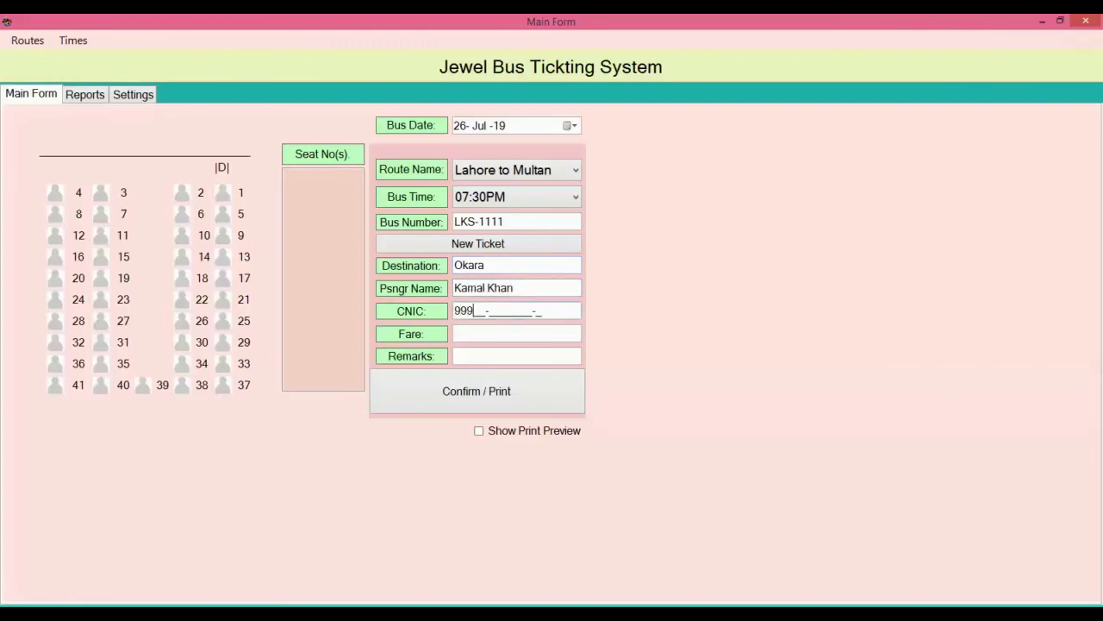
type("99999999999-9999999-9")
left_click(455, 333)
type("900")
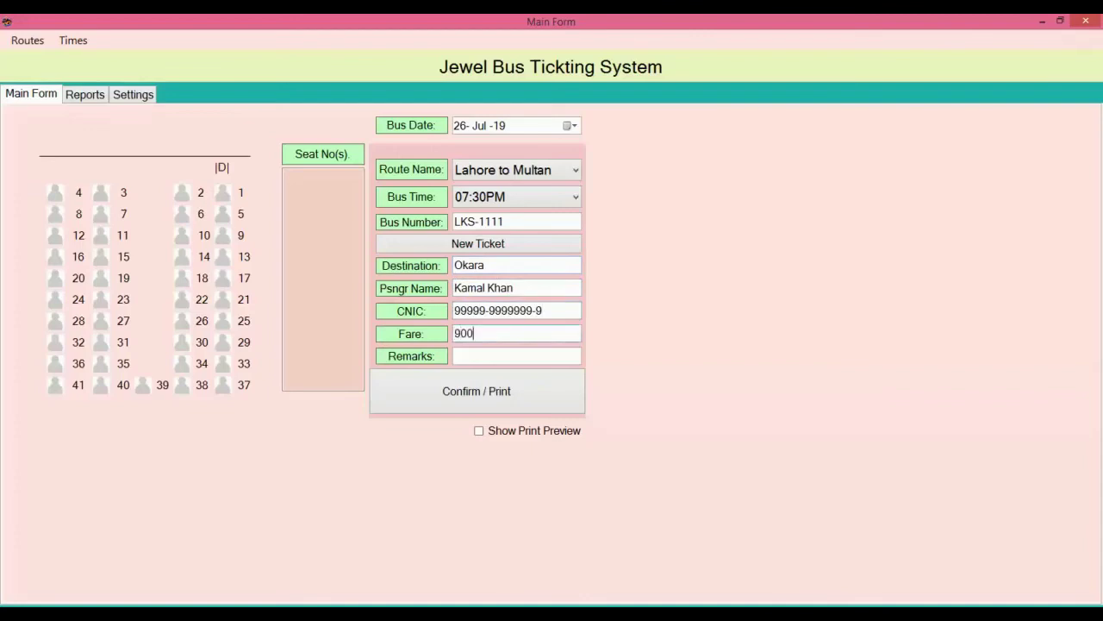
key("Tab")
left_click(224, 283)
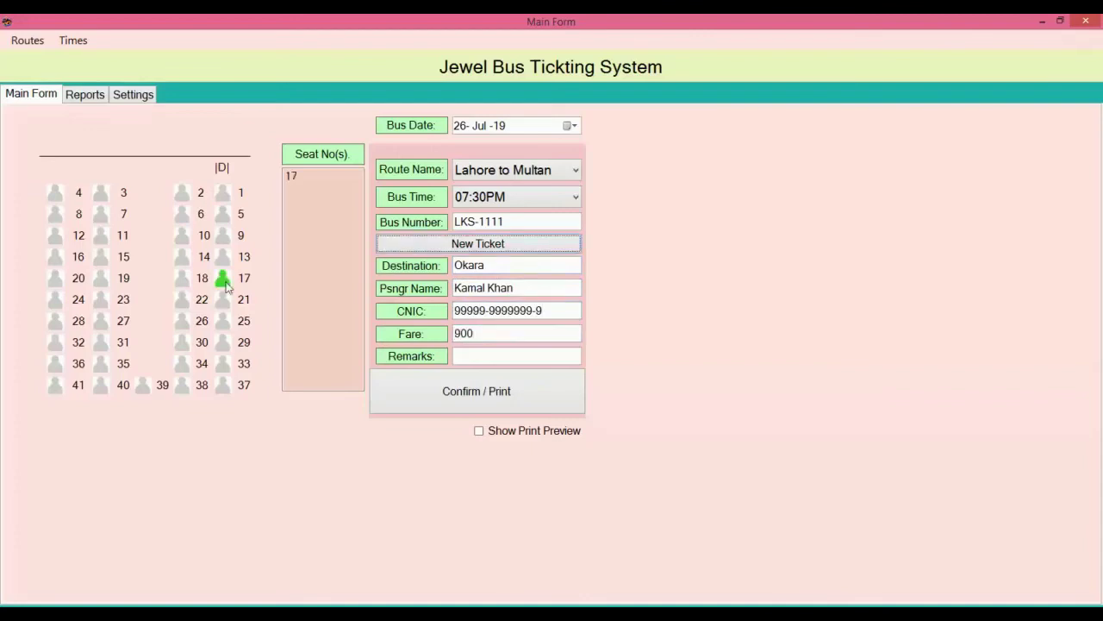
left_click(182, 282)
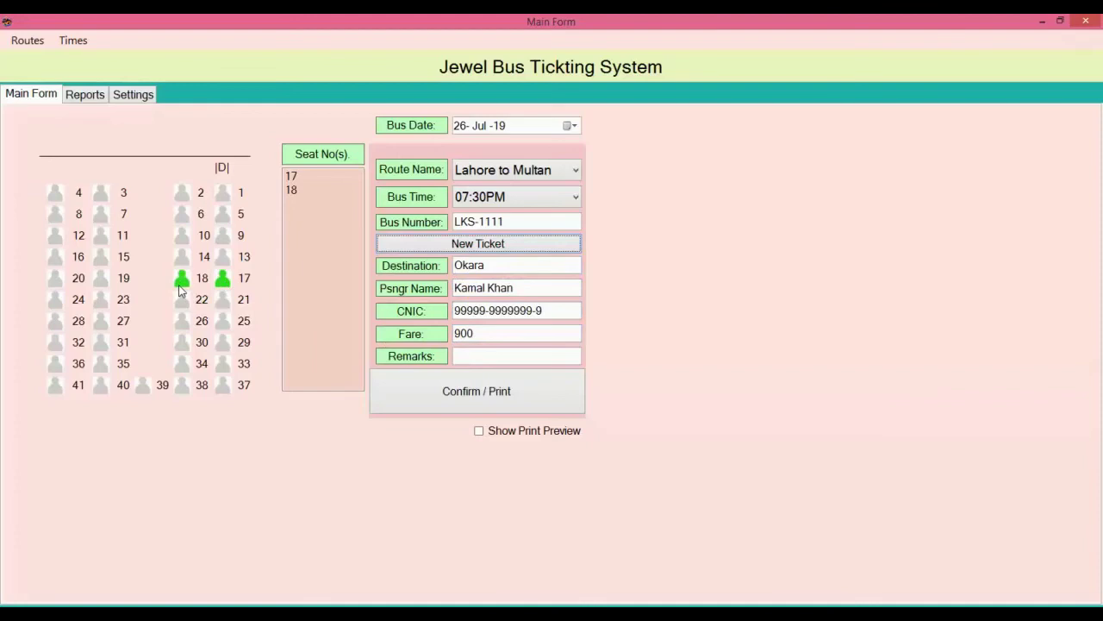
left_click(466, 395)
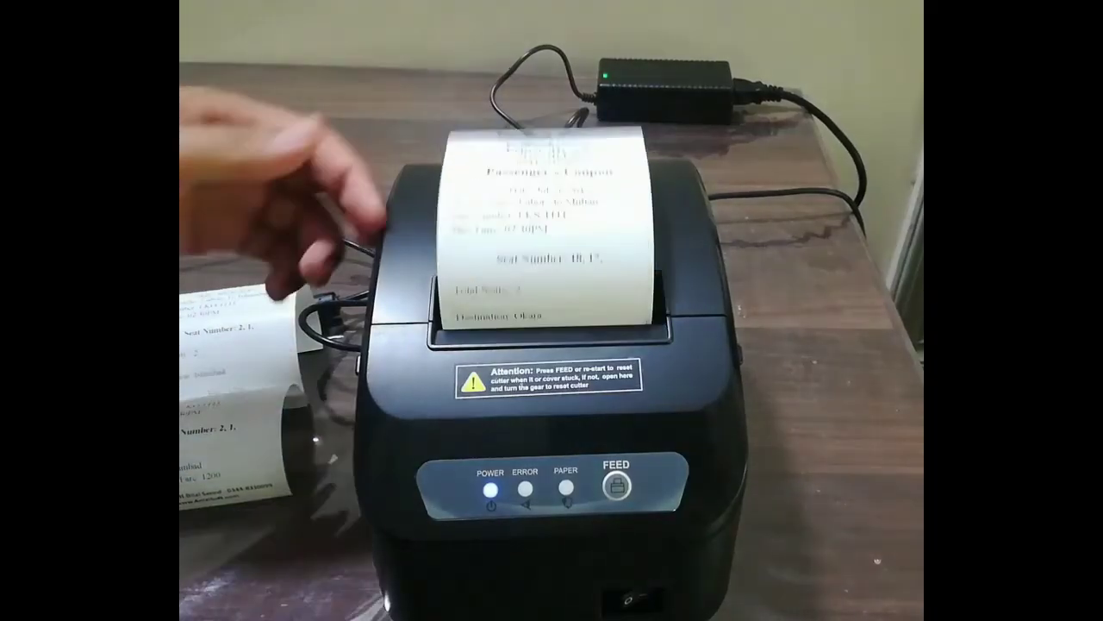